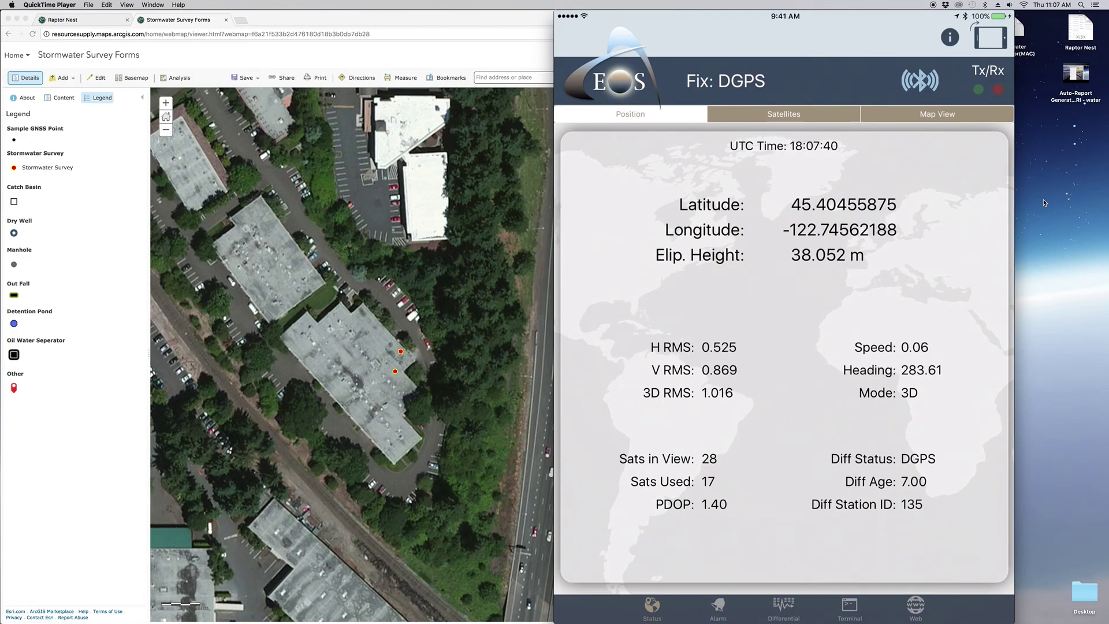
Move the mirrored tablet window aside to uncover more of the Stormwater Survey Forms web map
mouse_move(728, 158)
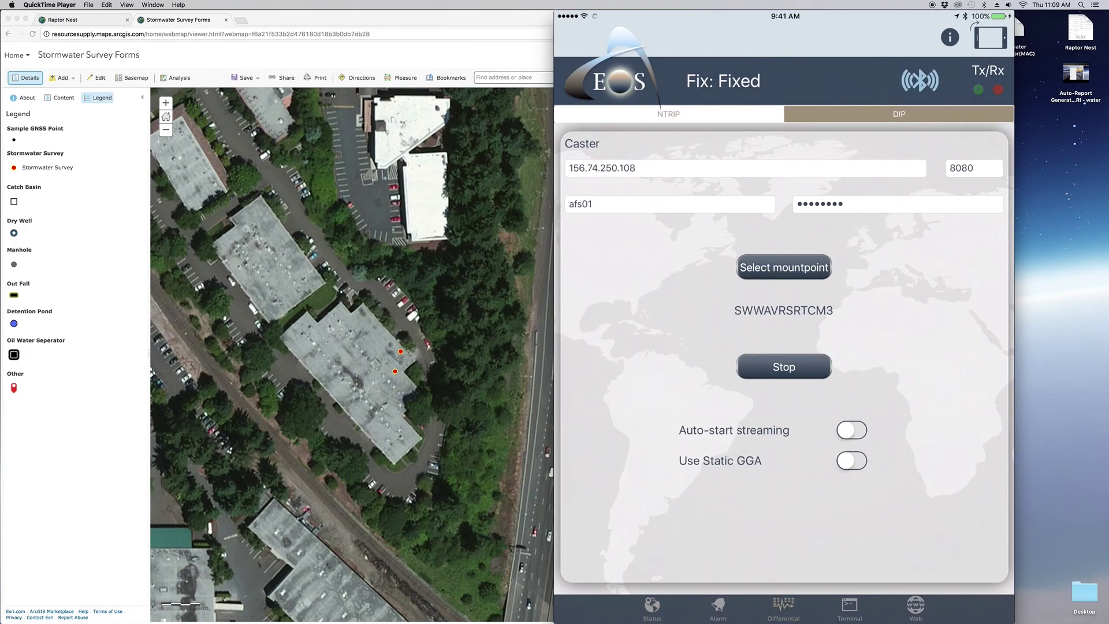
mouse_move(731, 346)
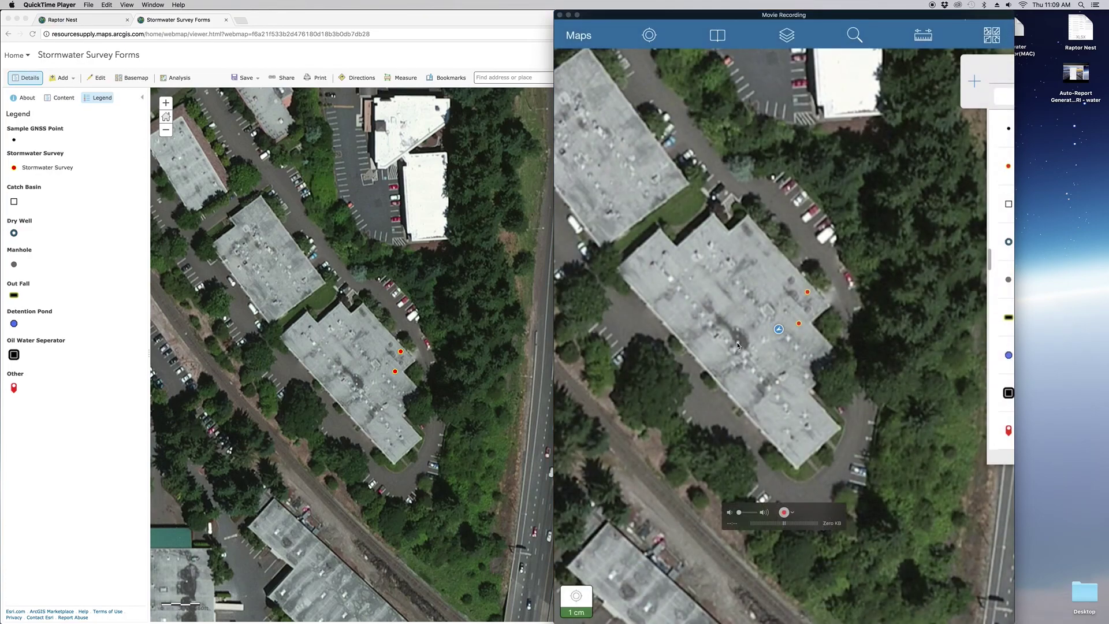
left_click_drag(620, 21, 701, 4)
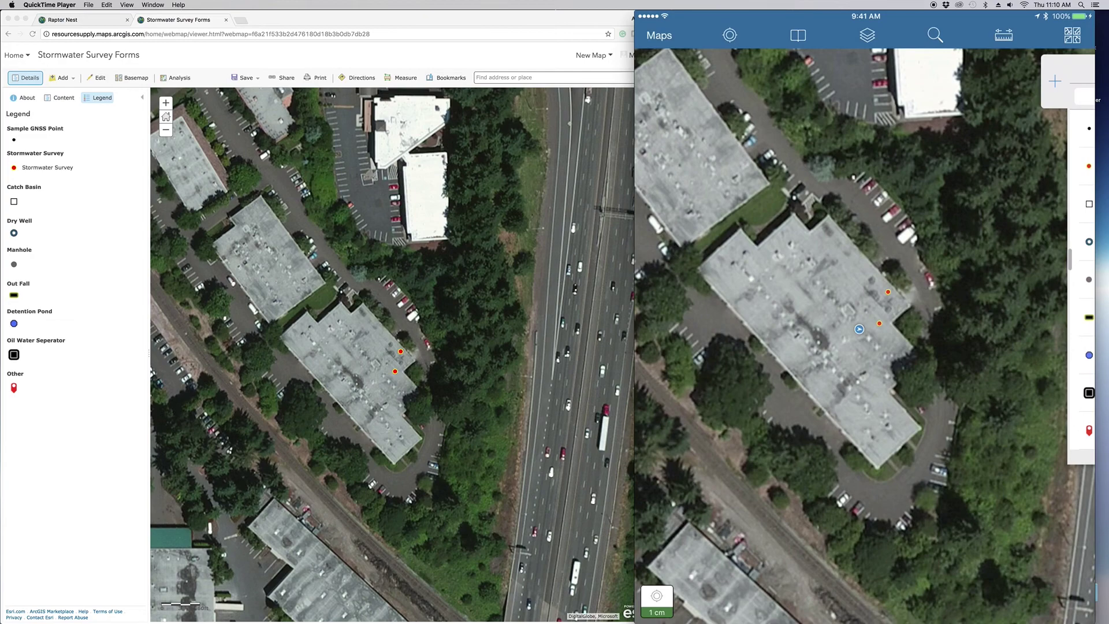
Look over the basemap choices available for the tablet's map
left_click(1072, 35)
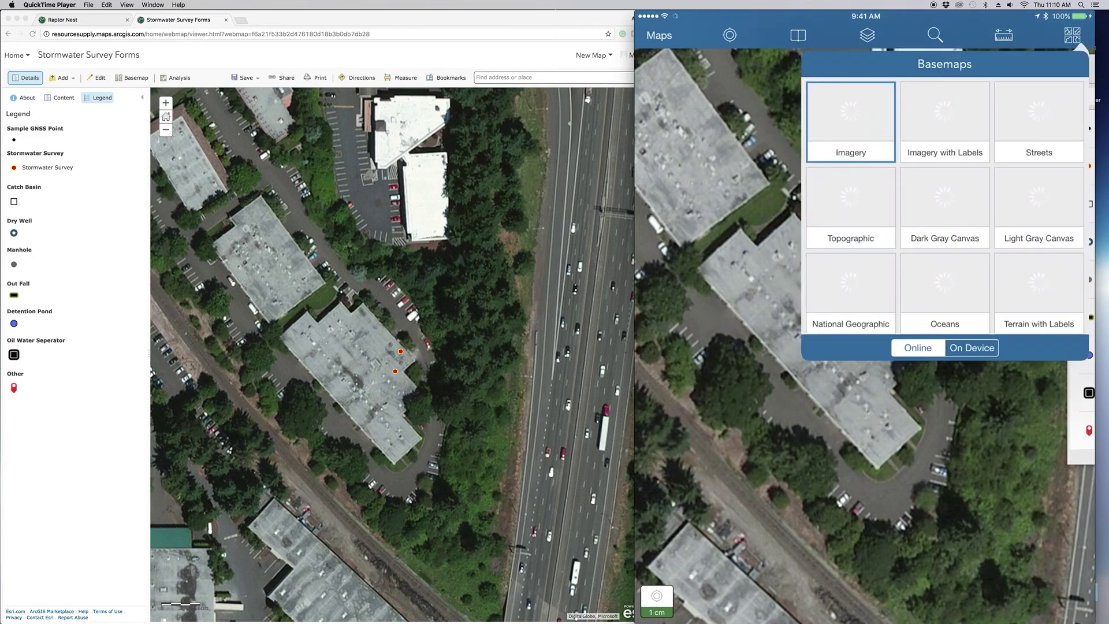
left_click(851, 294)
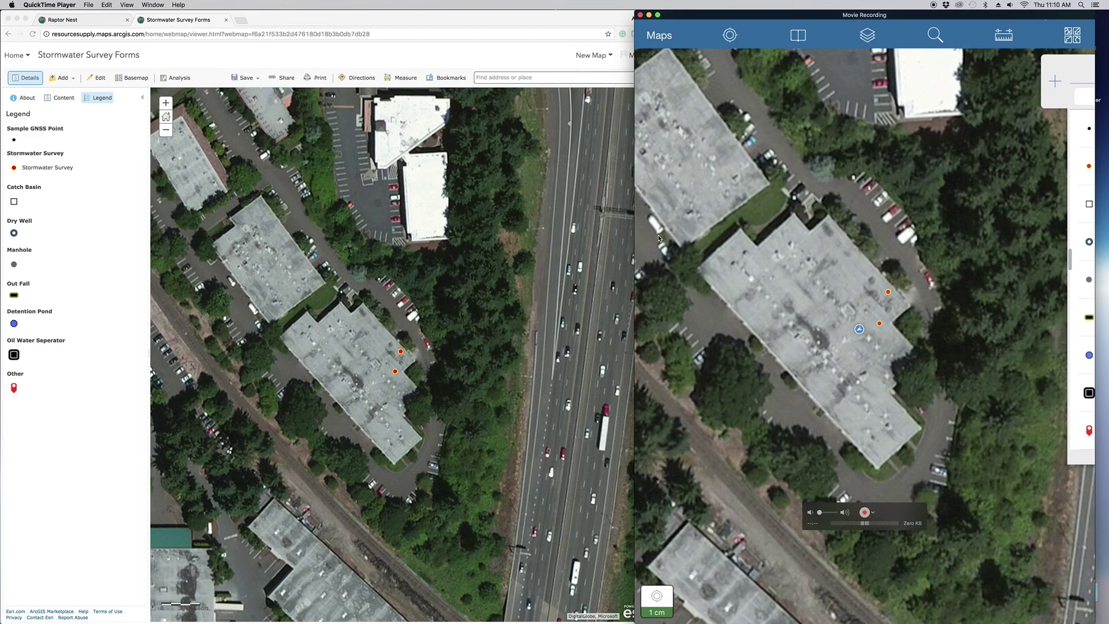
left_click(195, 52)
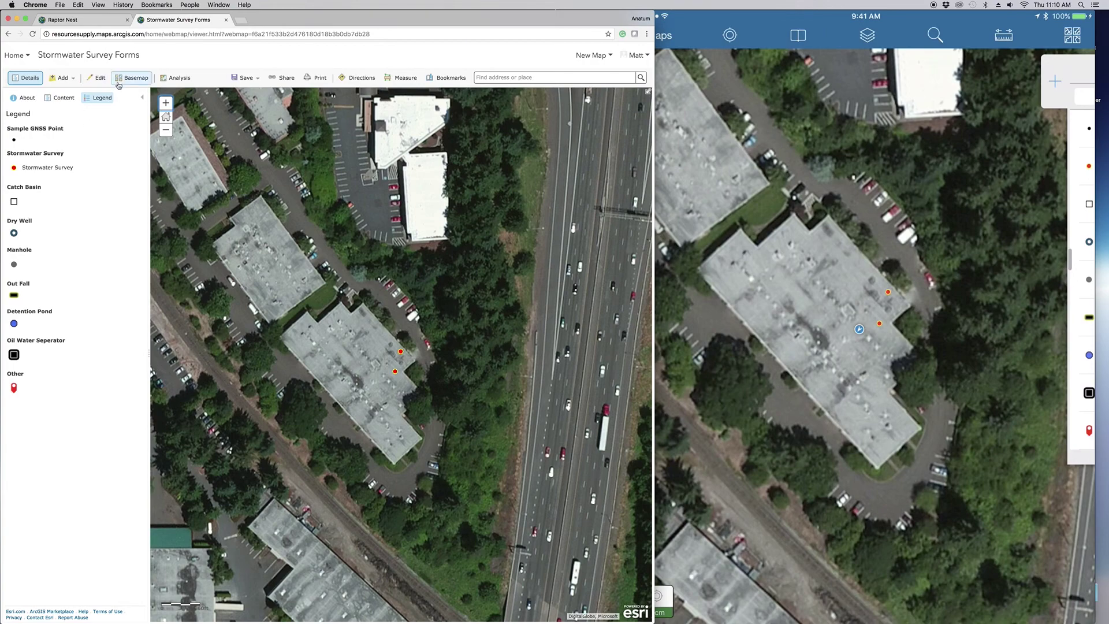
left_click(751, 55)
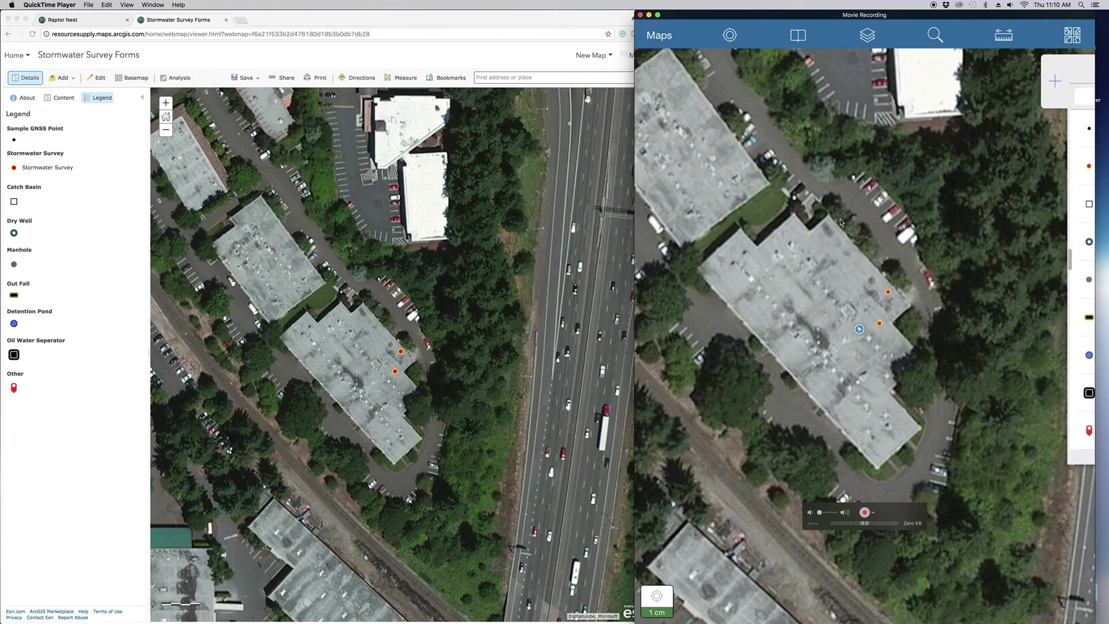
Centre the tablet map on the current GNSS position and start collecting a new Sample Point feature
mouse_move(860, 253)
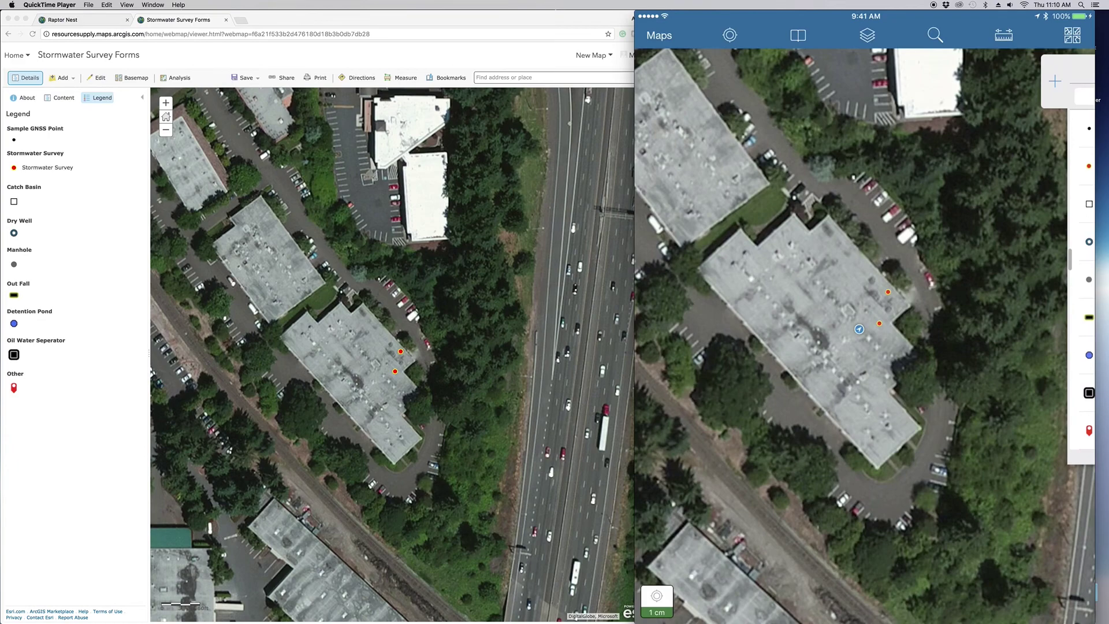
mouse_move(725, 35)
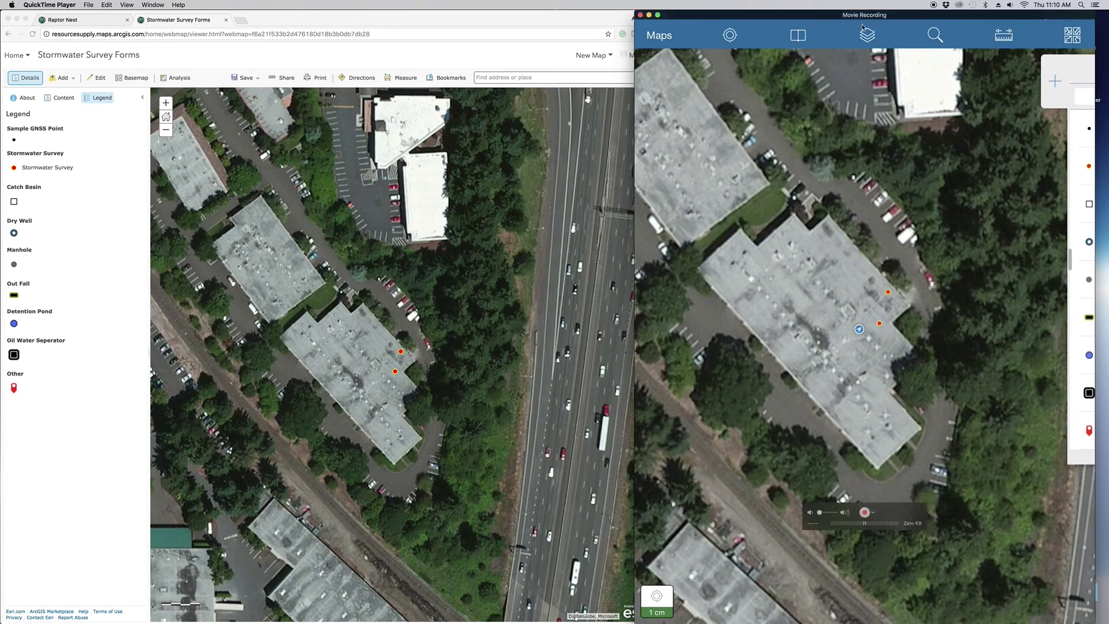
left_click(733, 39)
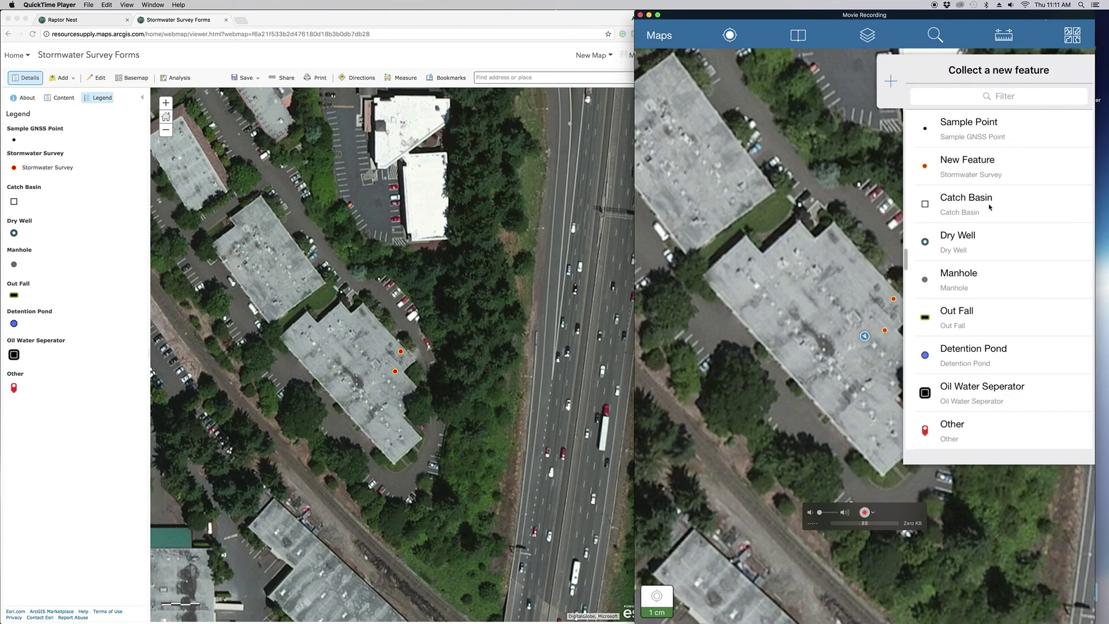
left_click(969, 131)
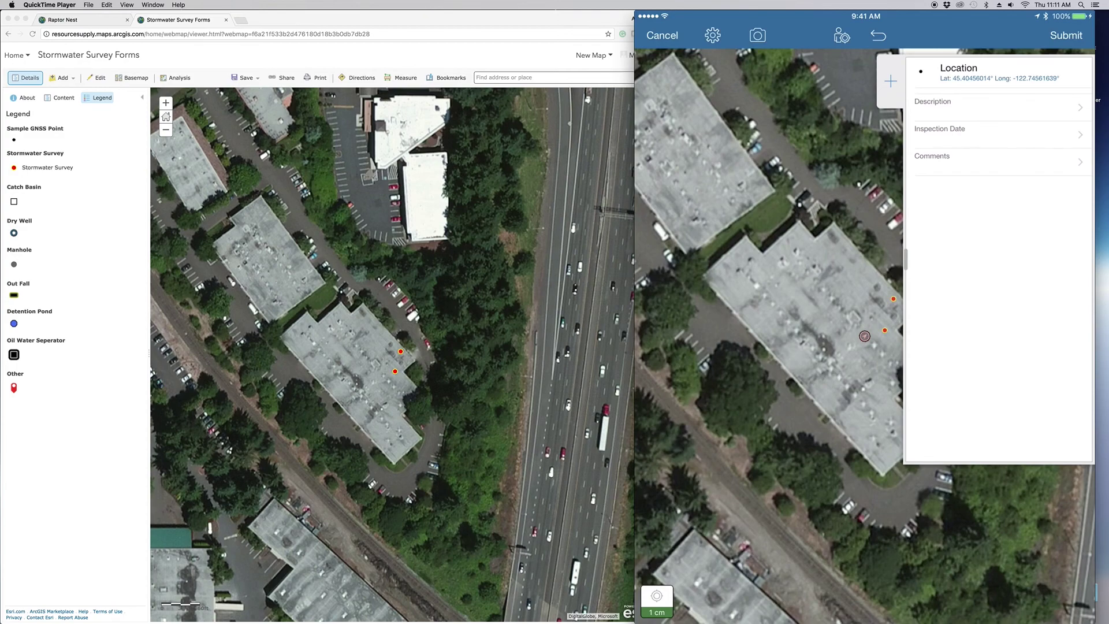
Set the new sample point's description to "Test 1"
left_click(996, 107)
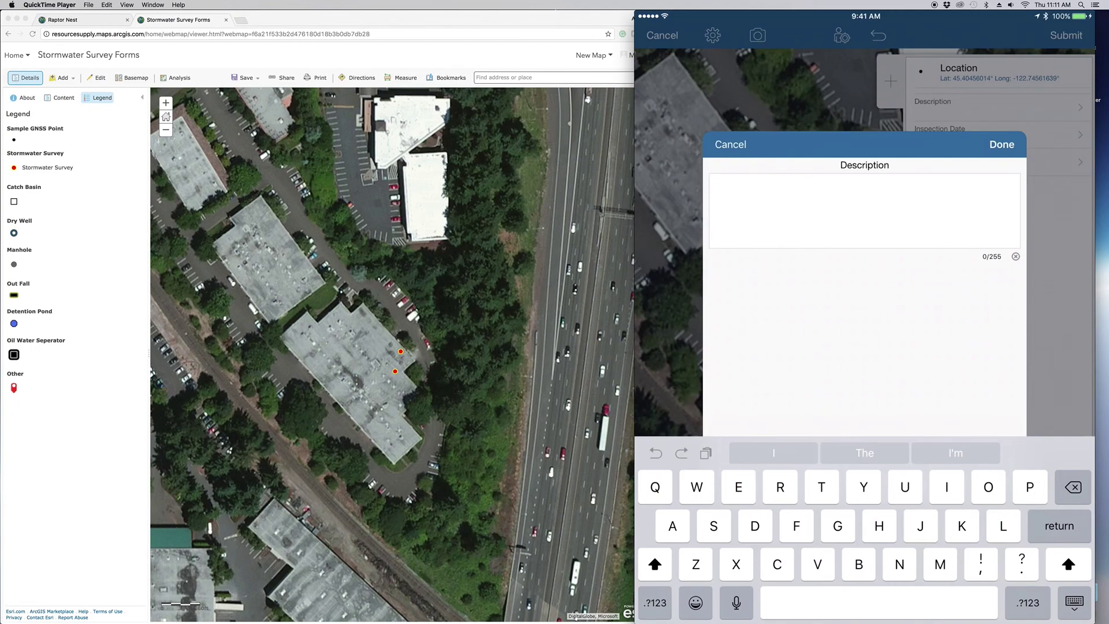
type("Test")
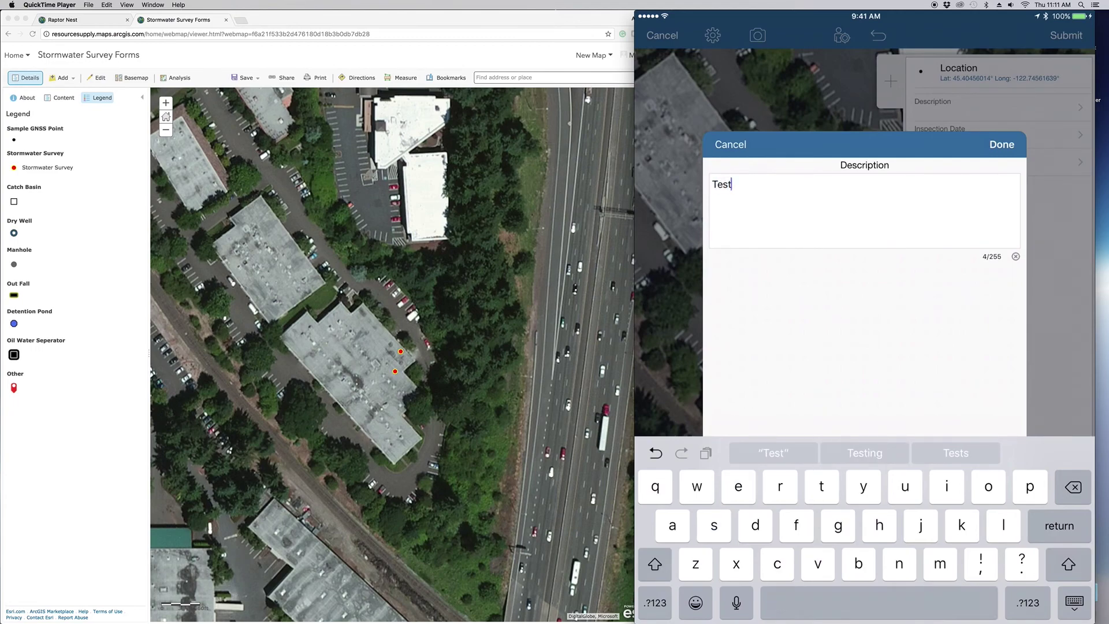
type(" 1")
left_click(1001, 144)
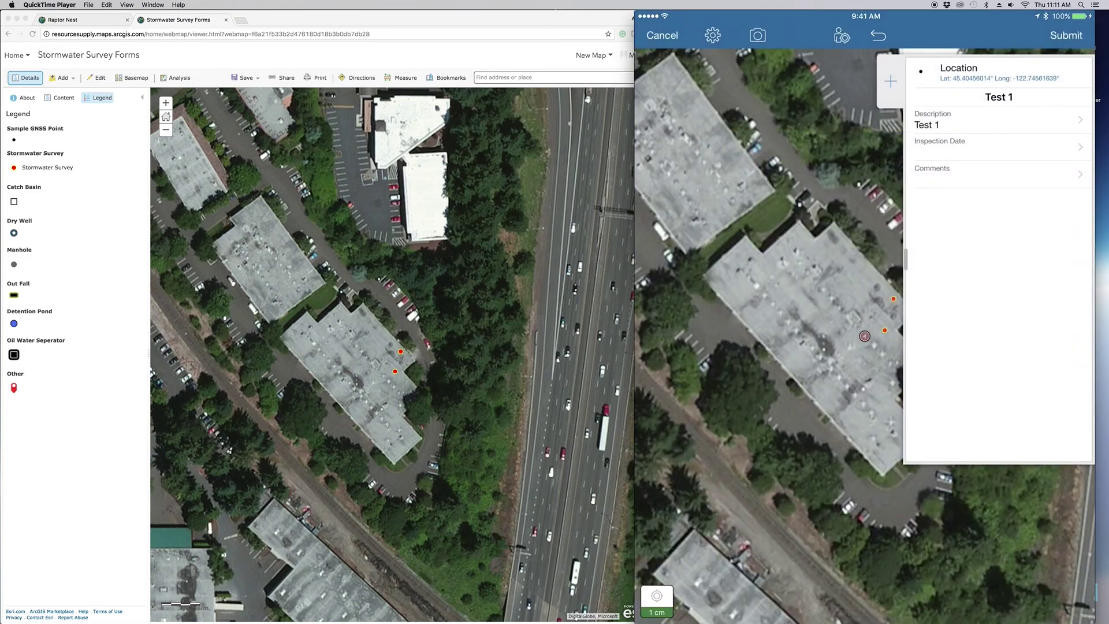
Set the sample point's inspection date to 3/30/2017 and its comments to "Testing"
left_click(981, 148)
left_click(1002, 145)
left_click(993, 173)
type("Testing")
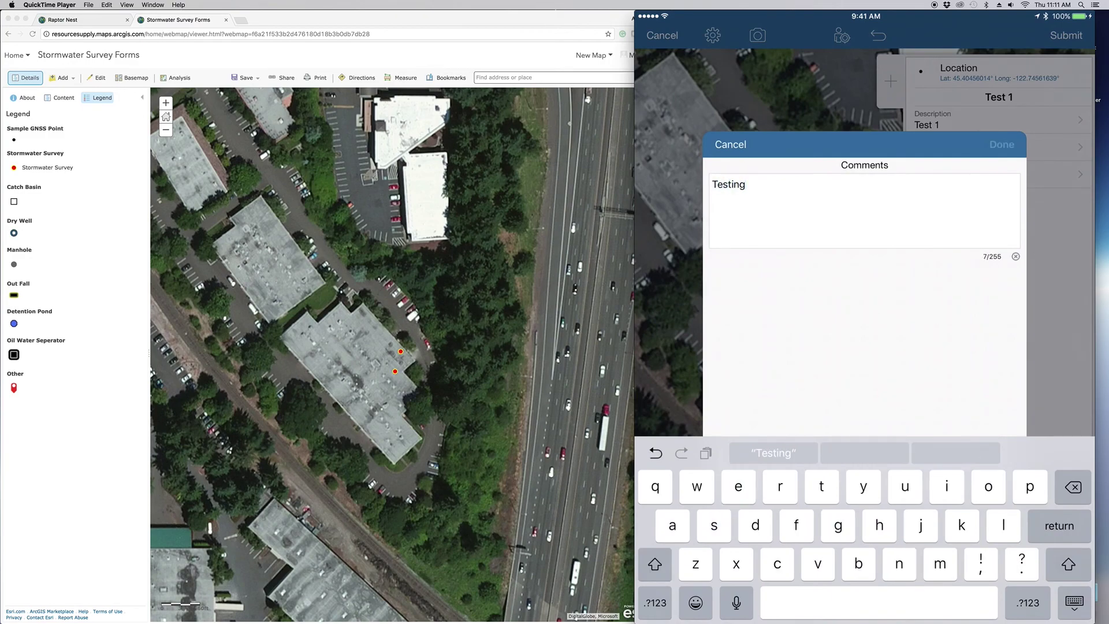
left_click(1001, 144)
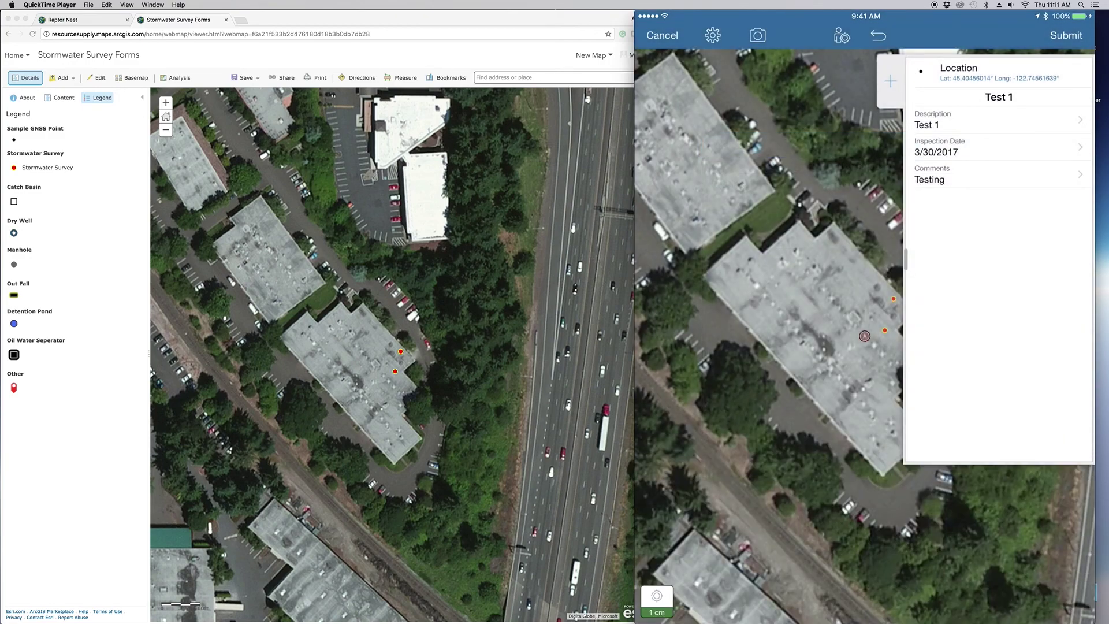
Attach a newly taken photo to the sample point, allowing camera access, and submit the point
left_click(842, 35)
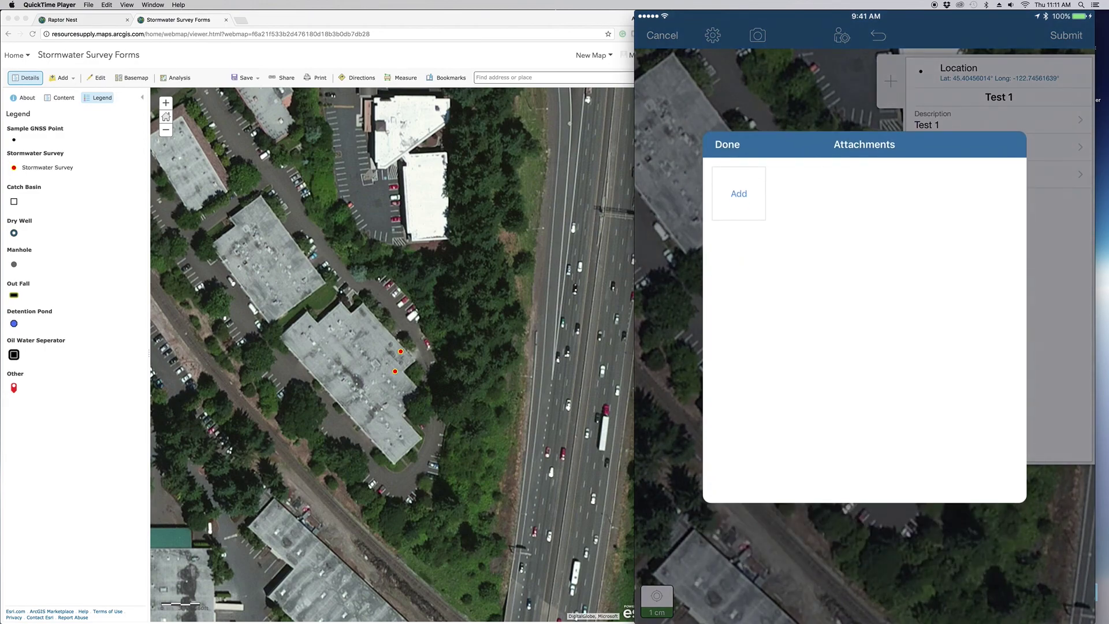
left_click(739, 194)
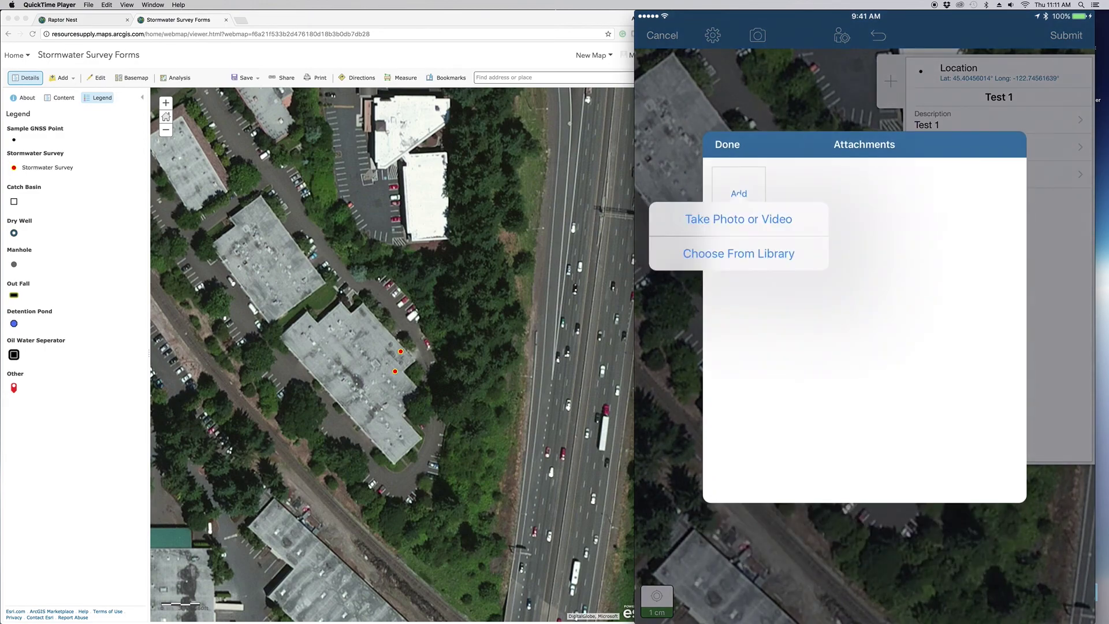
left_click(739, 218)
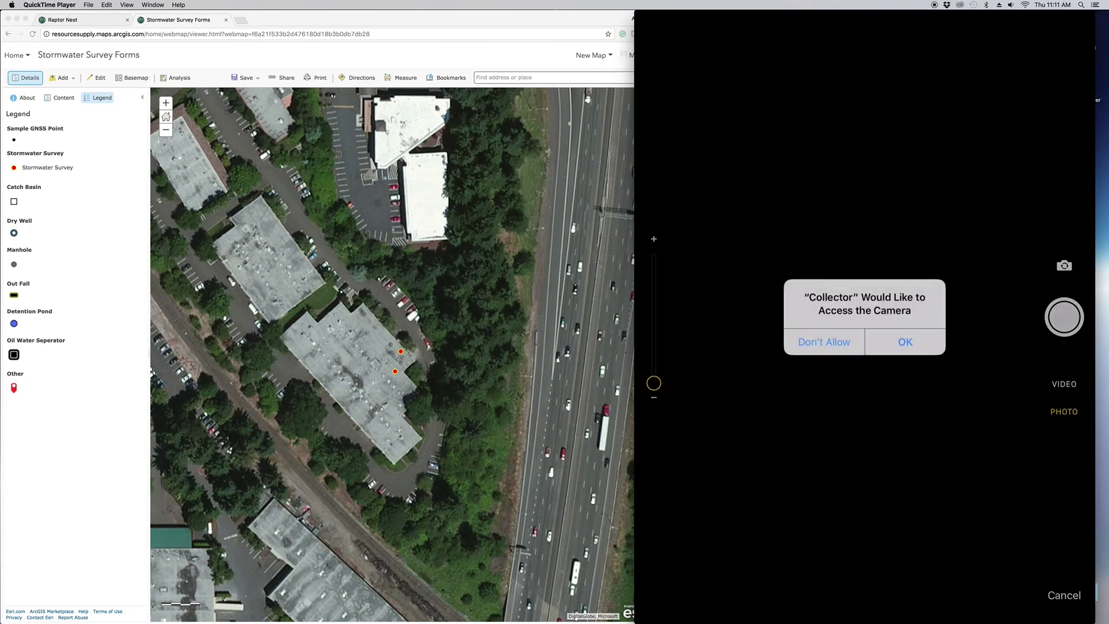
left_click(905, 342)
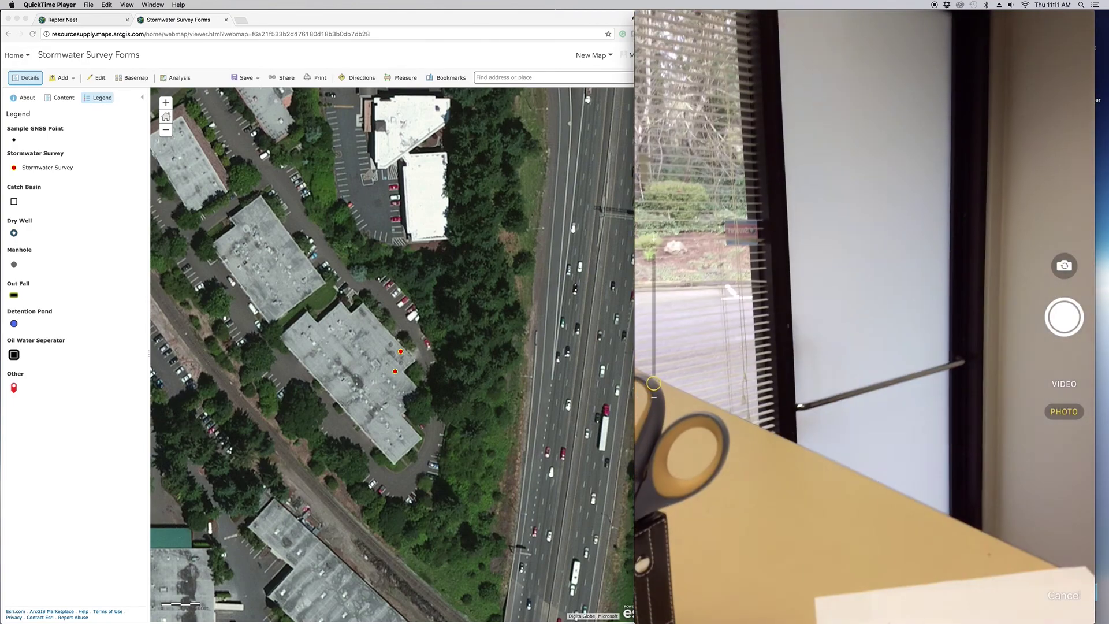
left_click(1064, 317)
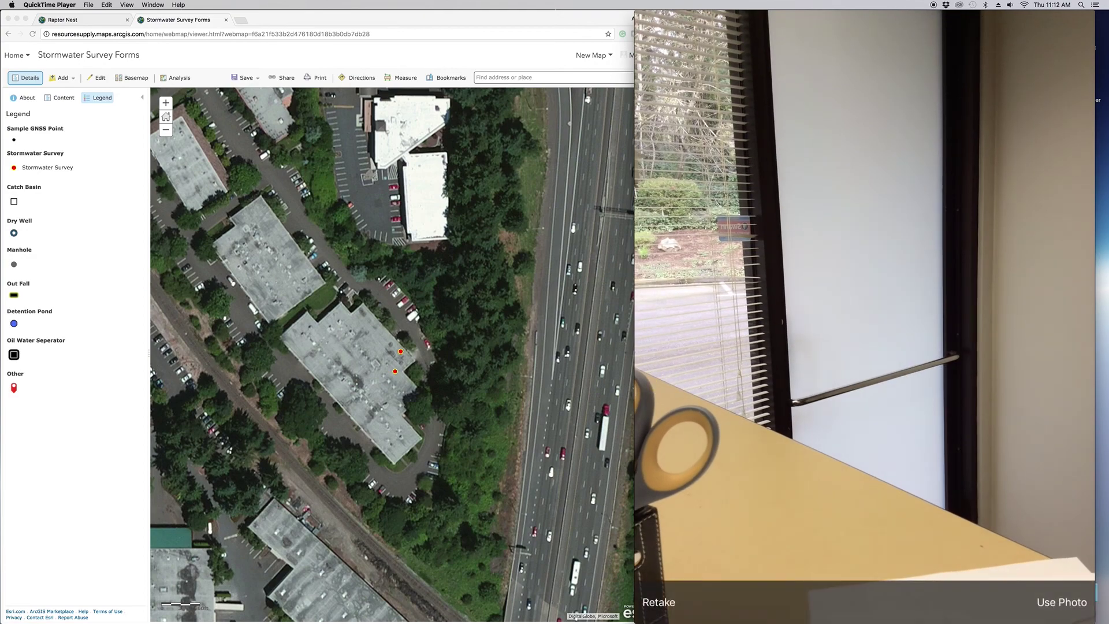
left_click(1061, 601)
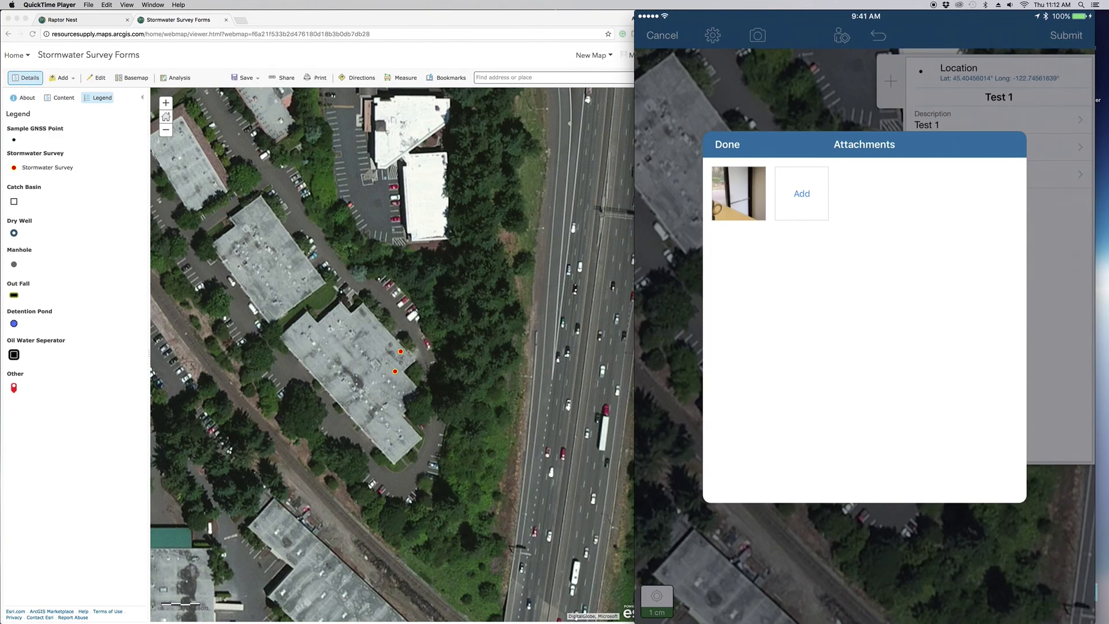
left_click(727, 144)
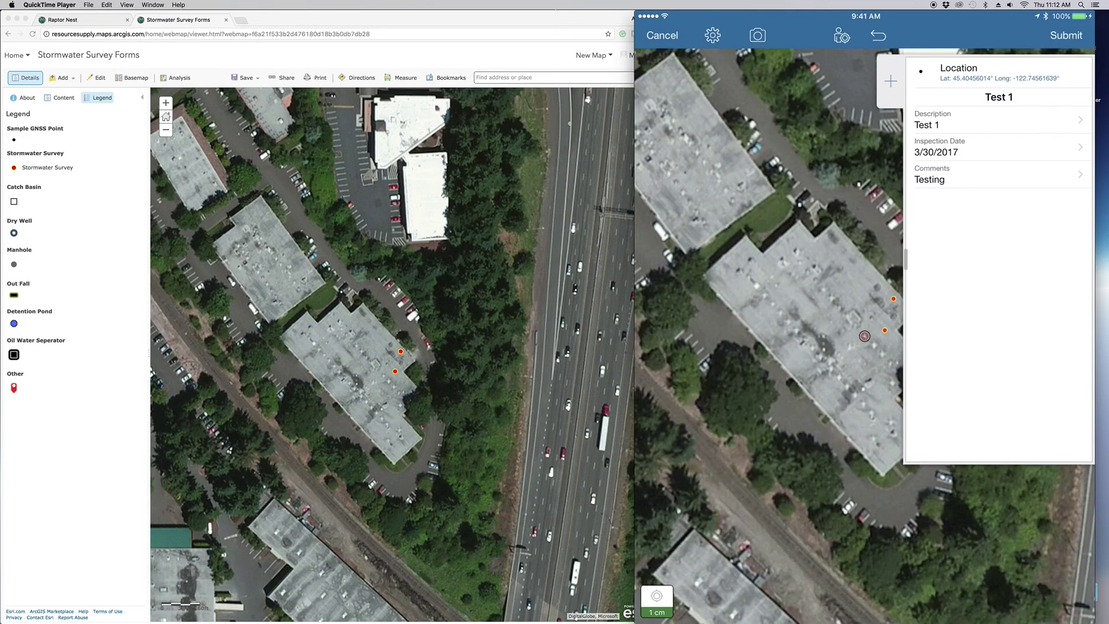
left_click(657, 600)
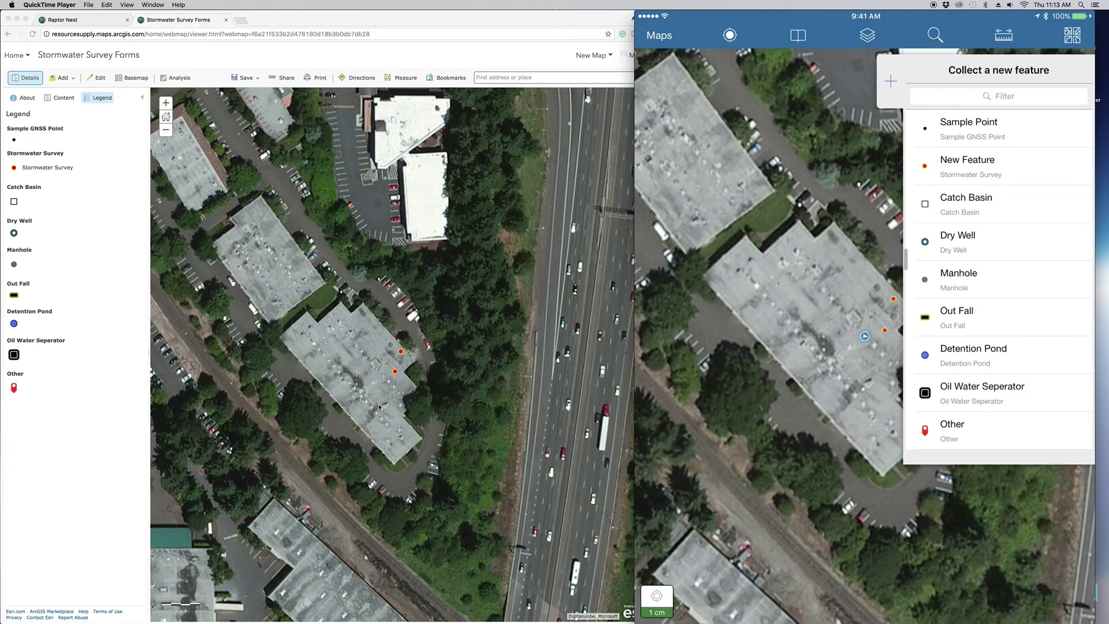
Switch to Chrome, reload the Stormwater Survey Forms web map and bring the newly collected point into view
left_click(317, 42)
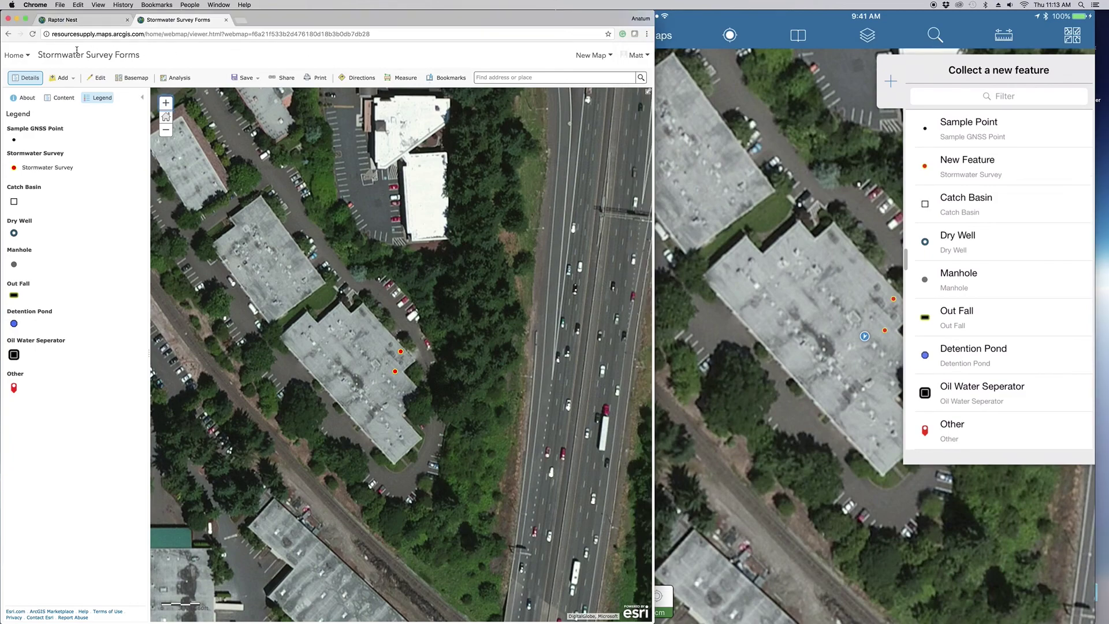
left_click(33, 35)
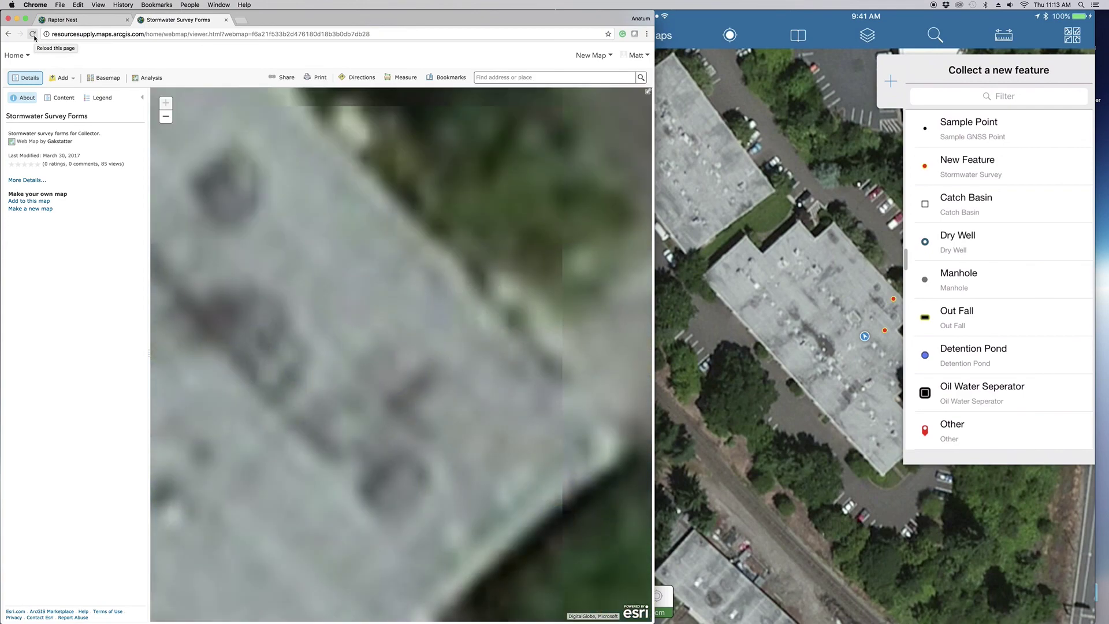
left_click(166, 116)
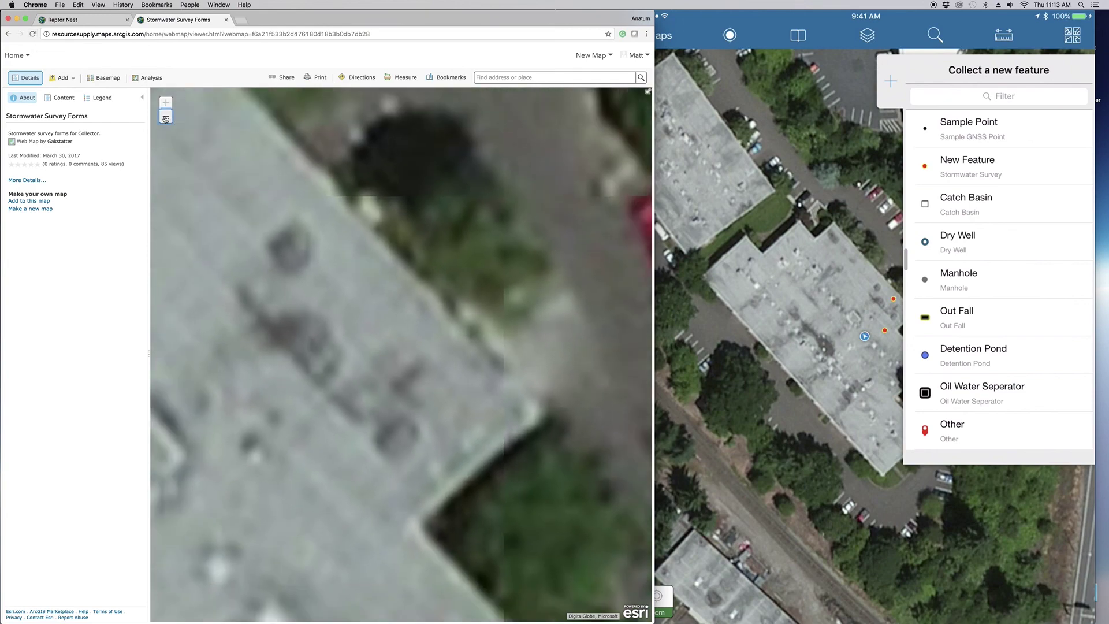
left_click(165, 116)
left_click_drag(294, 343, 358, 245)
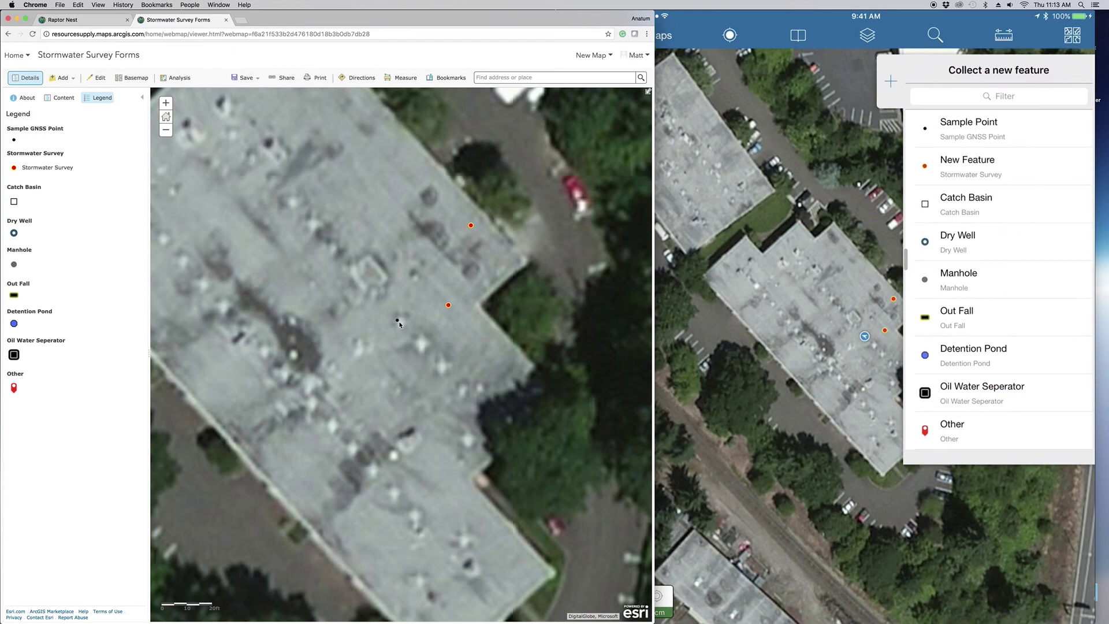
Examine the Test 1 point's recorded attributes, including receiver, accuracy, coordinates, DOP values, fix type and satellites, and close its pop-up
left_click(397, 321)
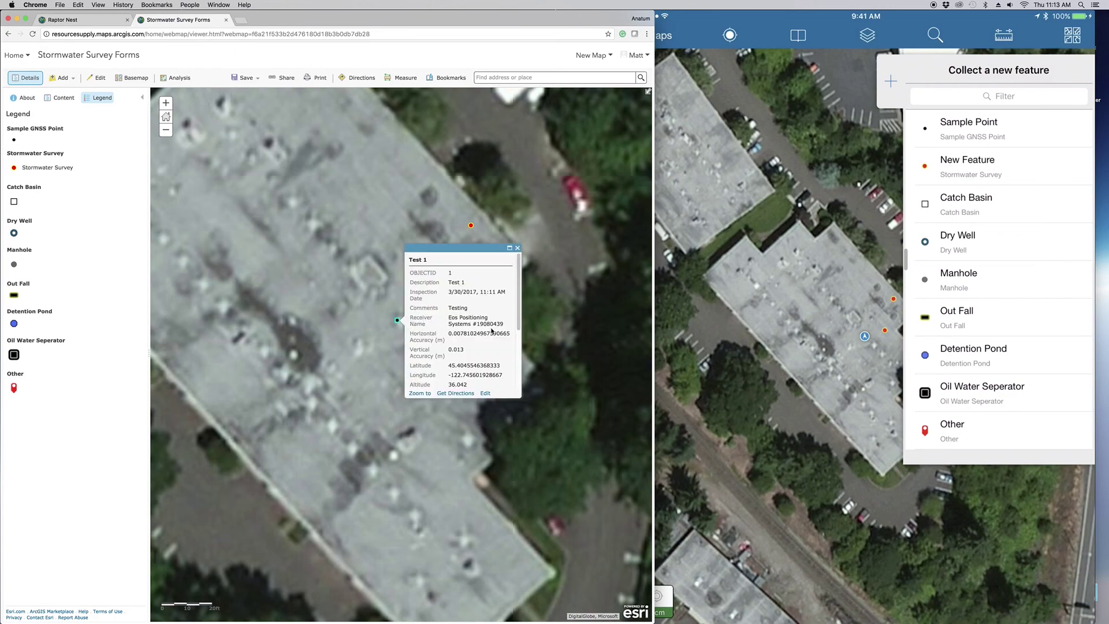
scroll(459, 347, "down", 3)
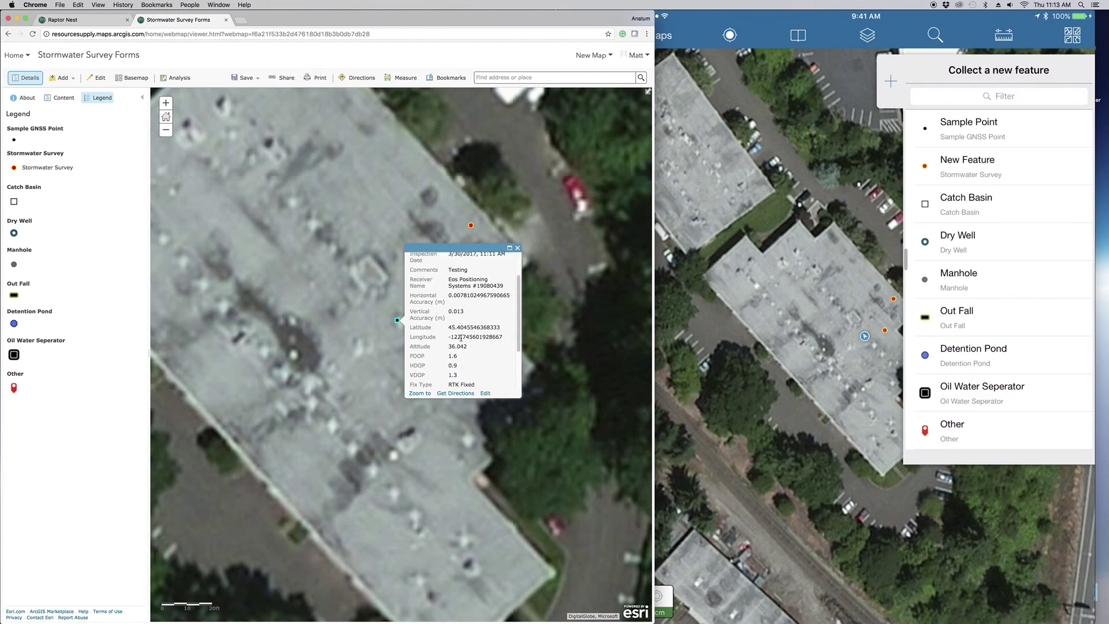
scroll(468, 301, "down", 1)
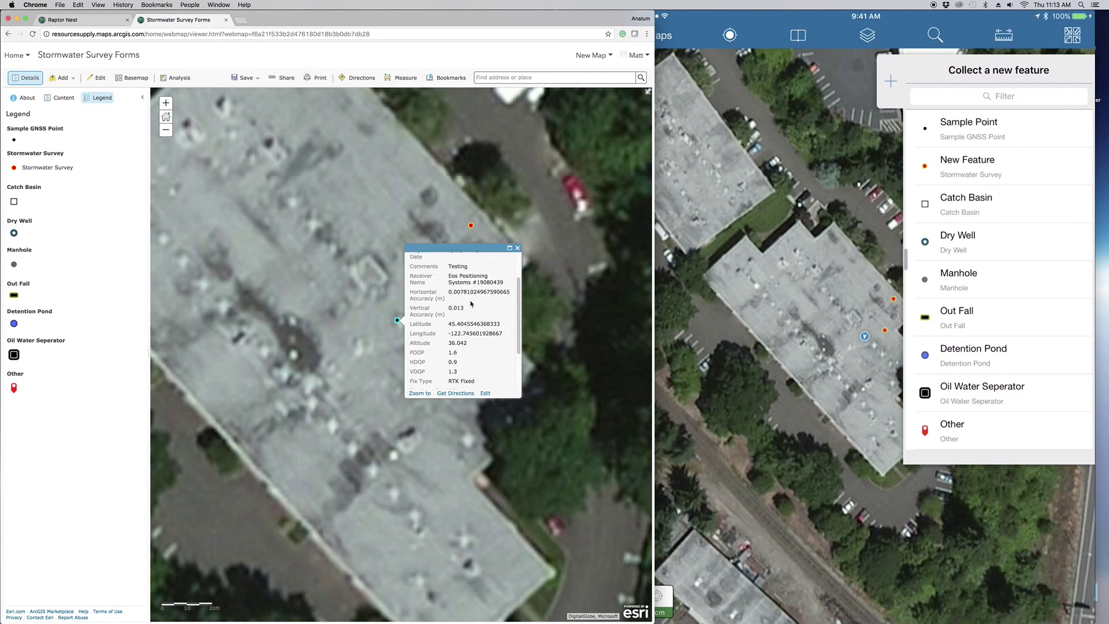
scroll(471, 303, "down", 1)
scroll(468, 312, "down", 2)
scroll(474, 326, "down", 2)
scroll(471, 310, "down", 1)
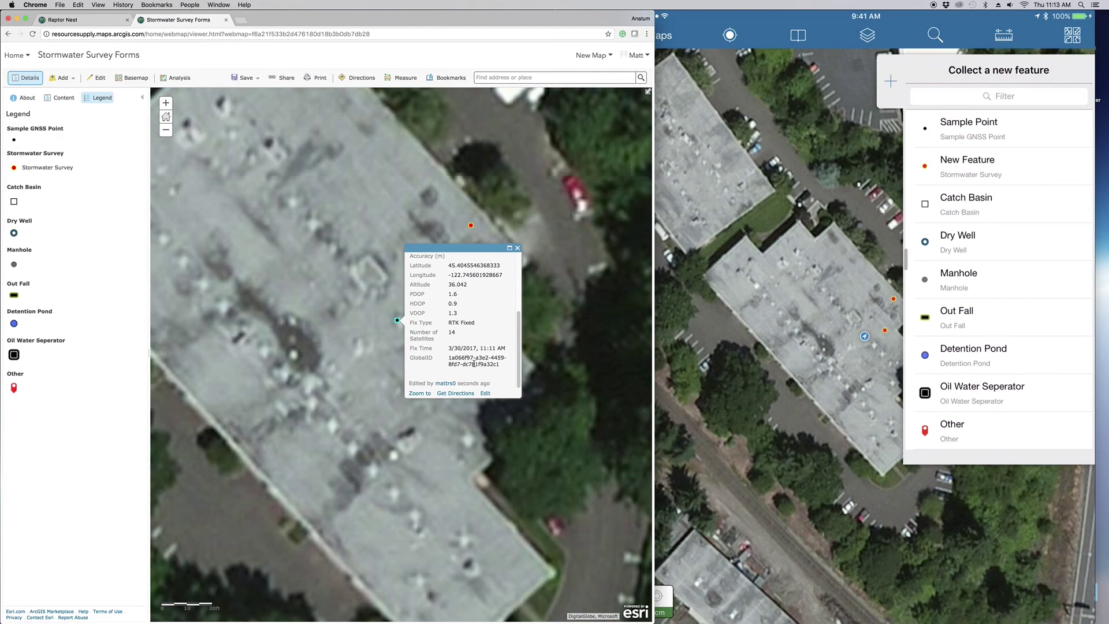
scroll(485, 330, "up", 5)
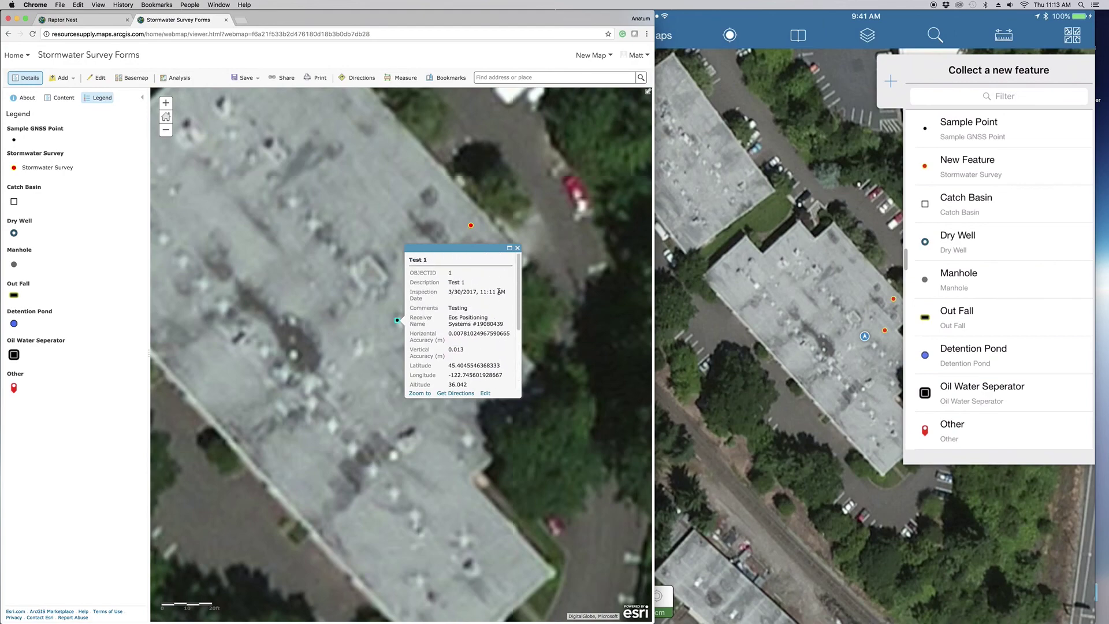
left_click(517, 248)
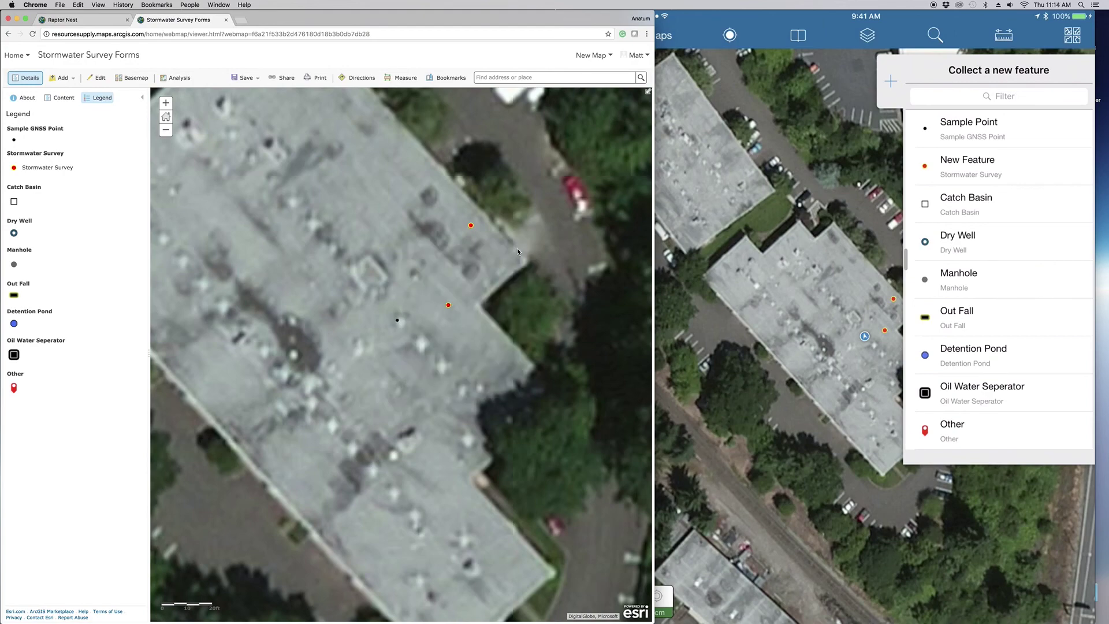
Examine the lower Stormwater Survey point's attributes and its attached photo, return to the web map and close the pop-up
left_click(448, 305)
scroll(496, 319, "down", 2)
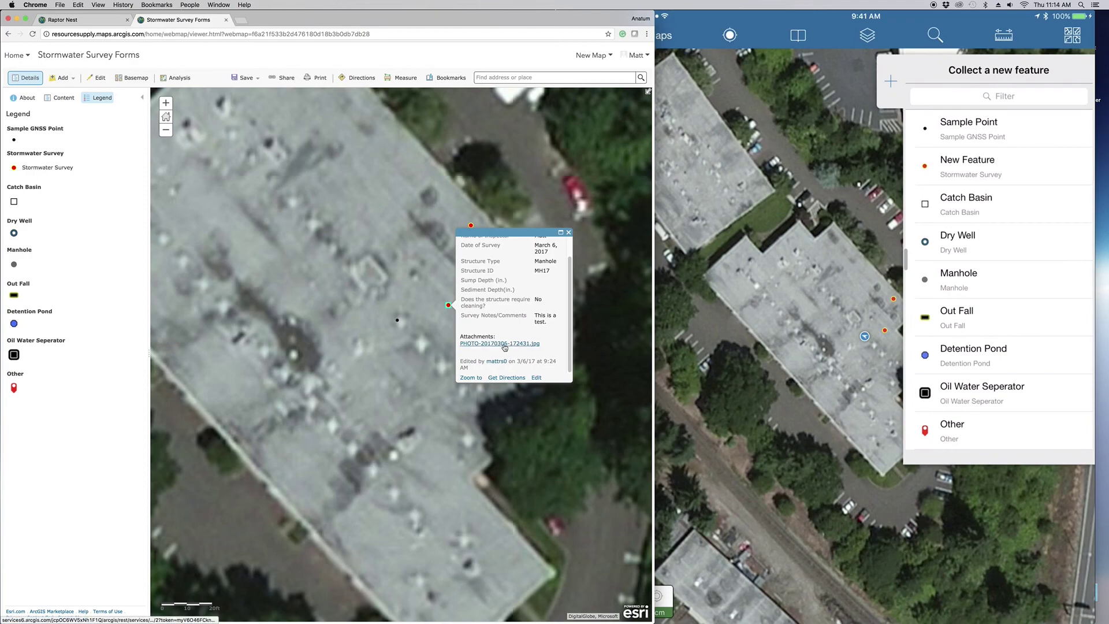
left_click(504, 343)
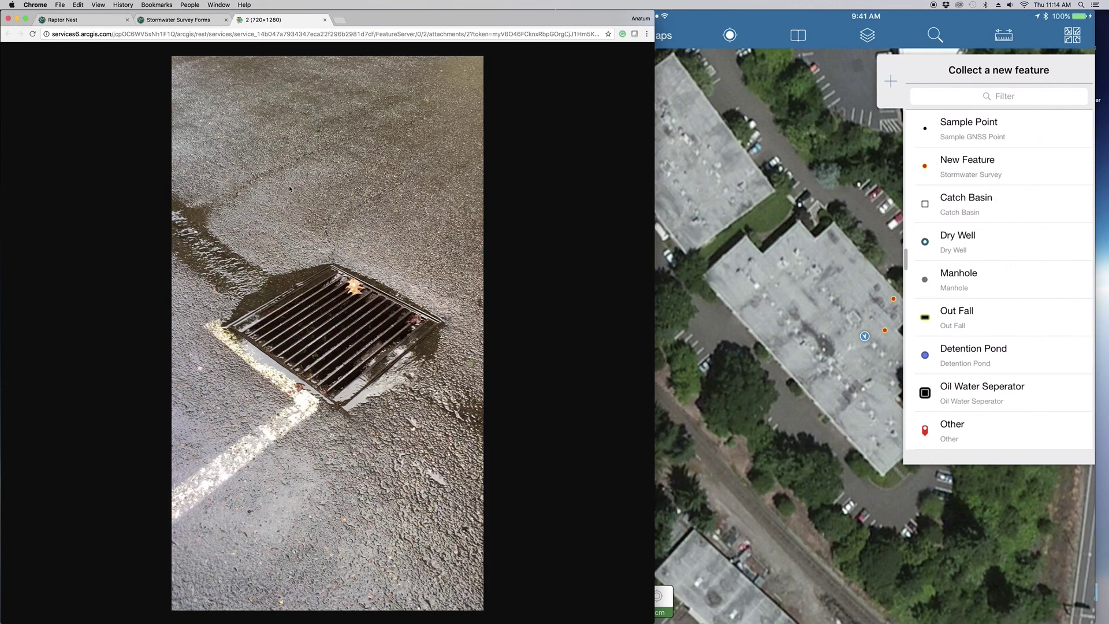
left_click(181, 22)
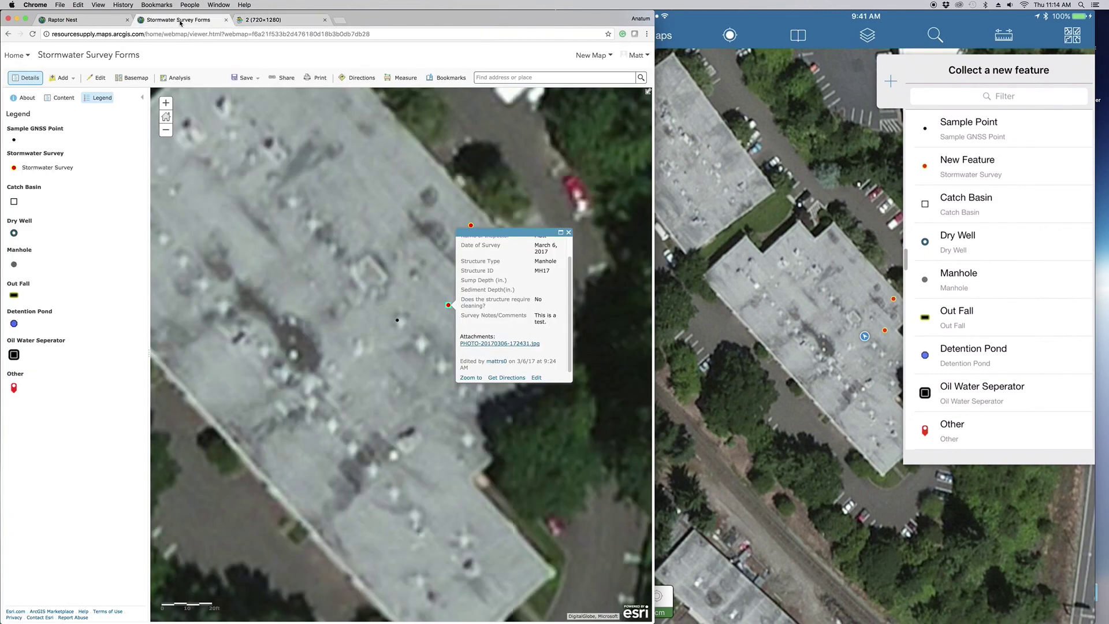
left_click(569, 233)
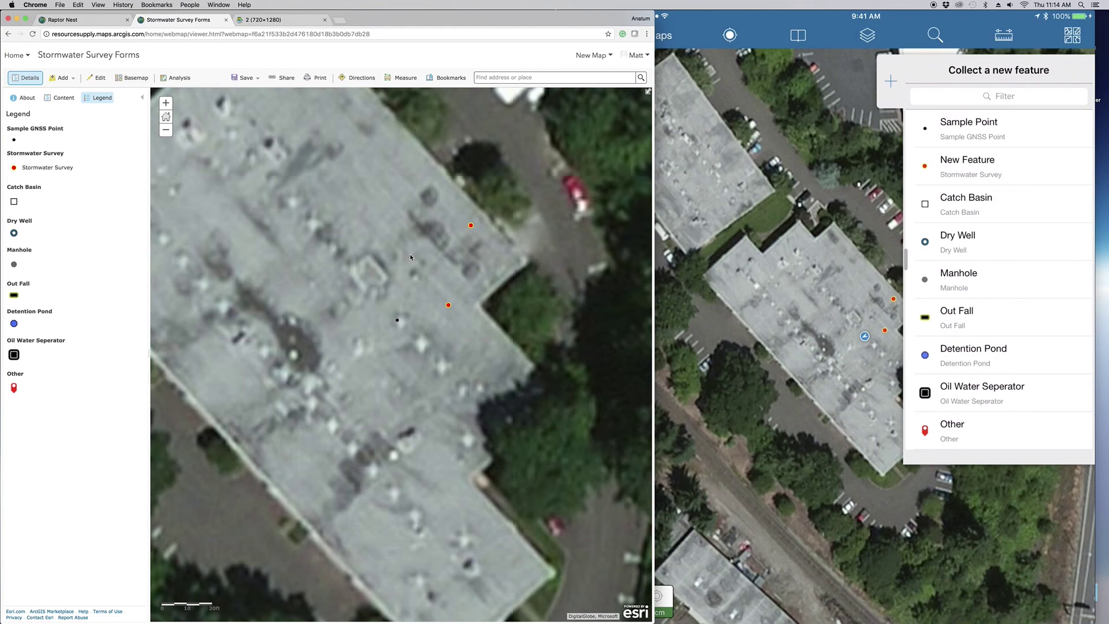
Open the Raptor Nest web map and review its attribute table and the nest points across California and Nevada
left_click(67, 19)
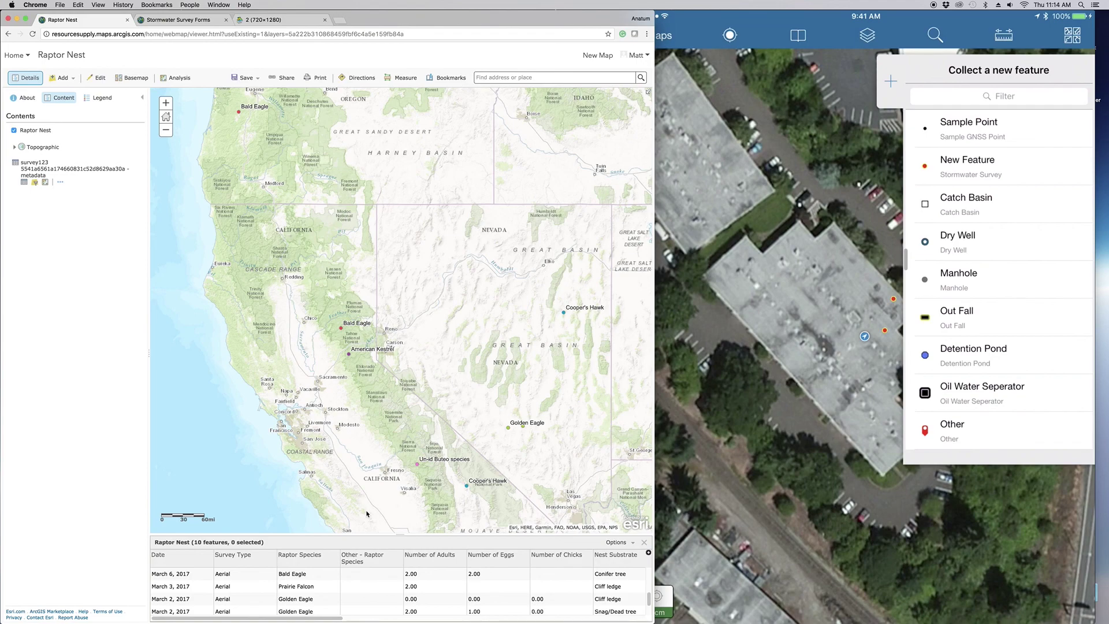
left_click_drag(384, 535, 387, 397)
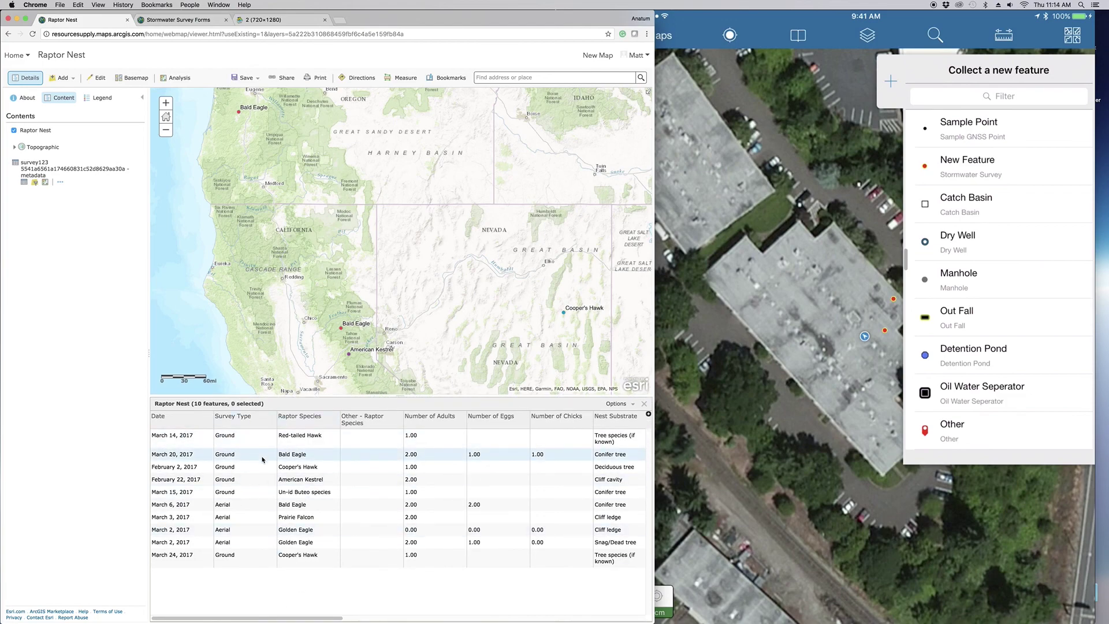
left_click(402, 404)
left_click_drag(402, 405, 391, 492)
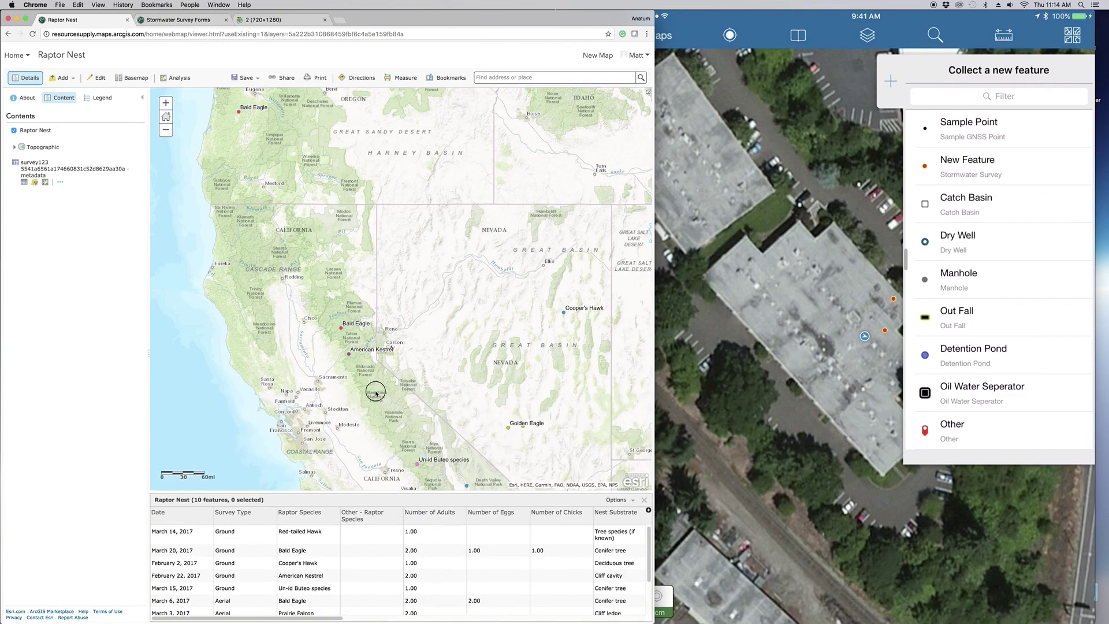
left_click_drag(375, 387, 381, 342)
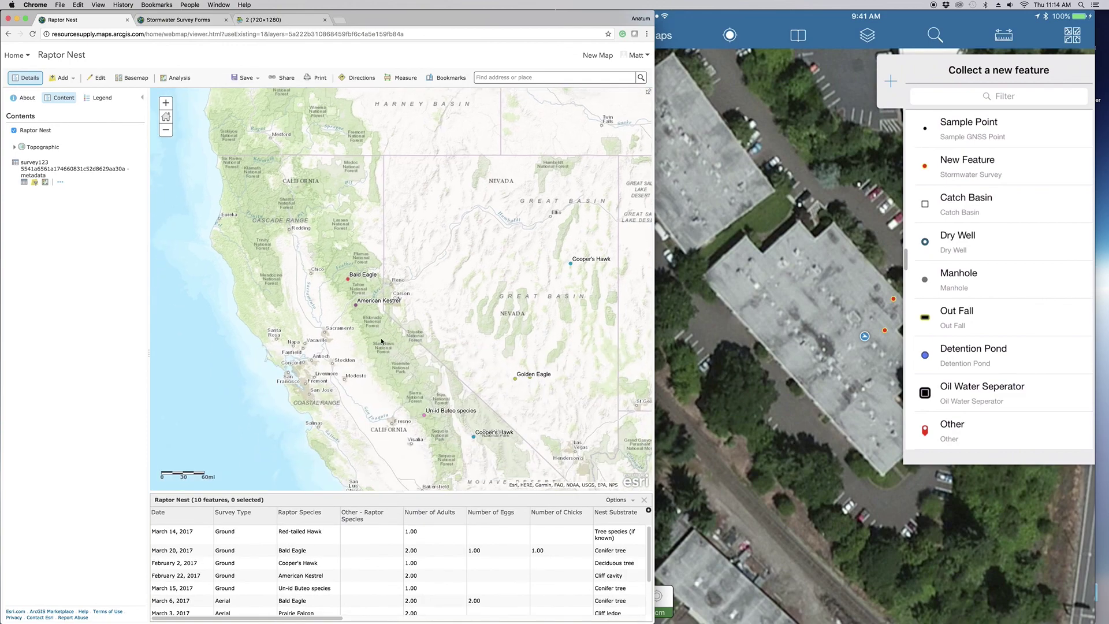
Examine the American Kestrel point's recorded survey attributes and attachments, and close its pop-up
left_click(356, 306)
scroll(419, 302, "down", 3)
scroll(419, 301, "down", 3)
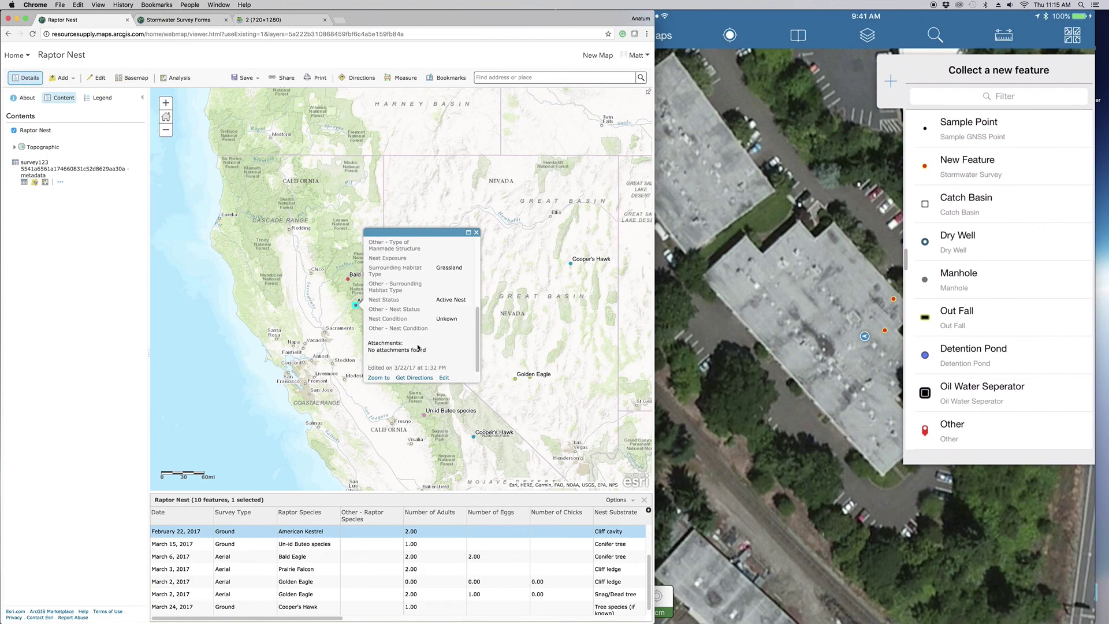
scroll(418, 346, "up", 5)
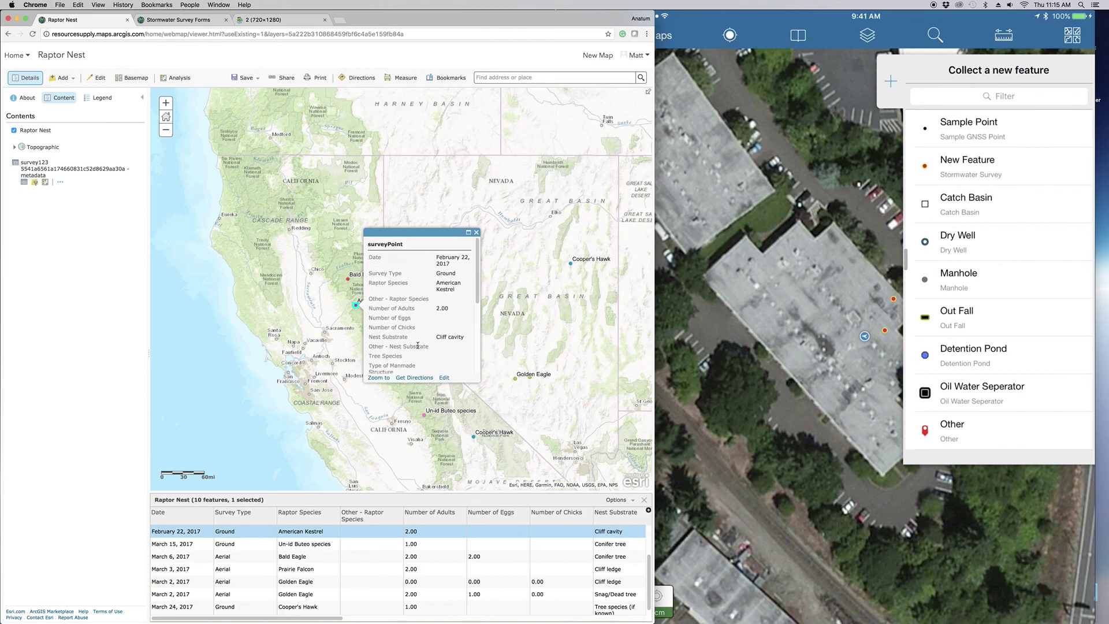
left_click(477, 232)
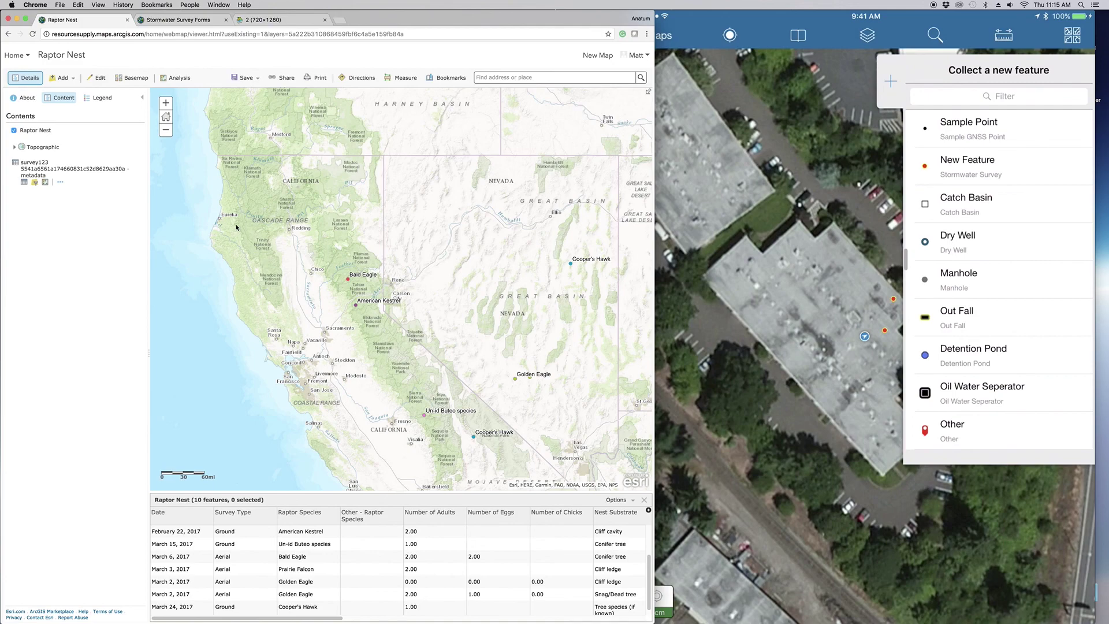
Switch to the mirrored iPad and start a Raptor Nest survey with type Ground, species American Kestrel and 2 adults
left_click(770, 35)
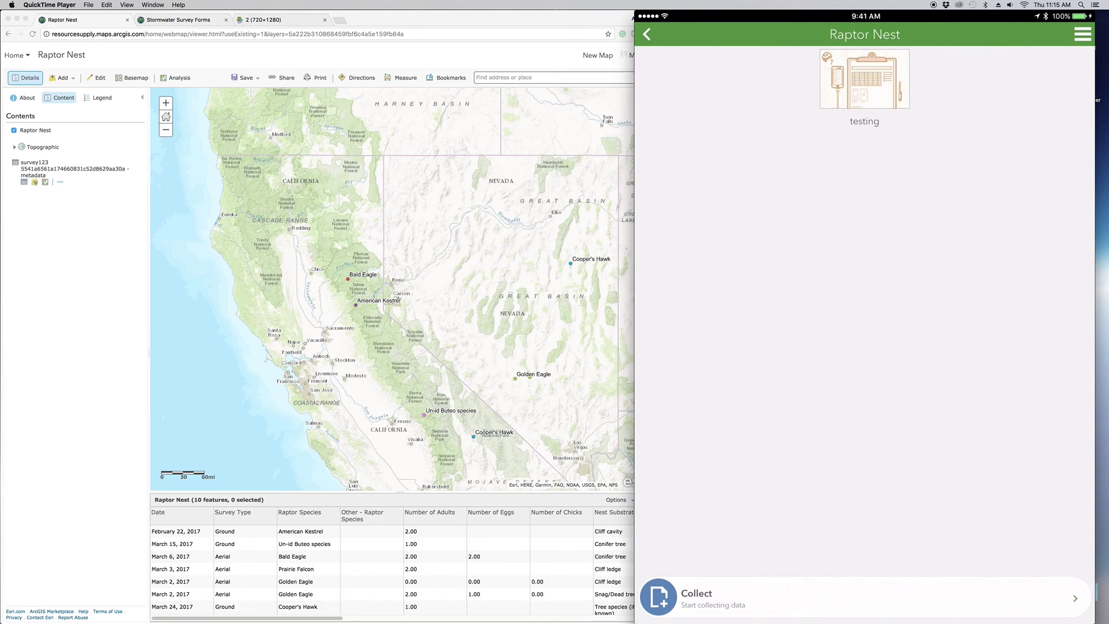
left_click(864, 598)
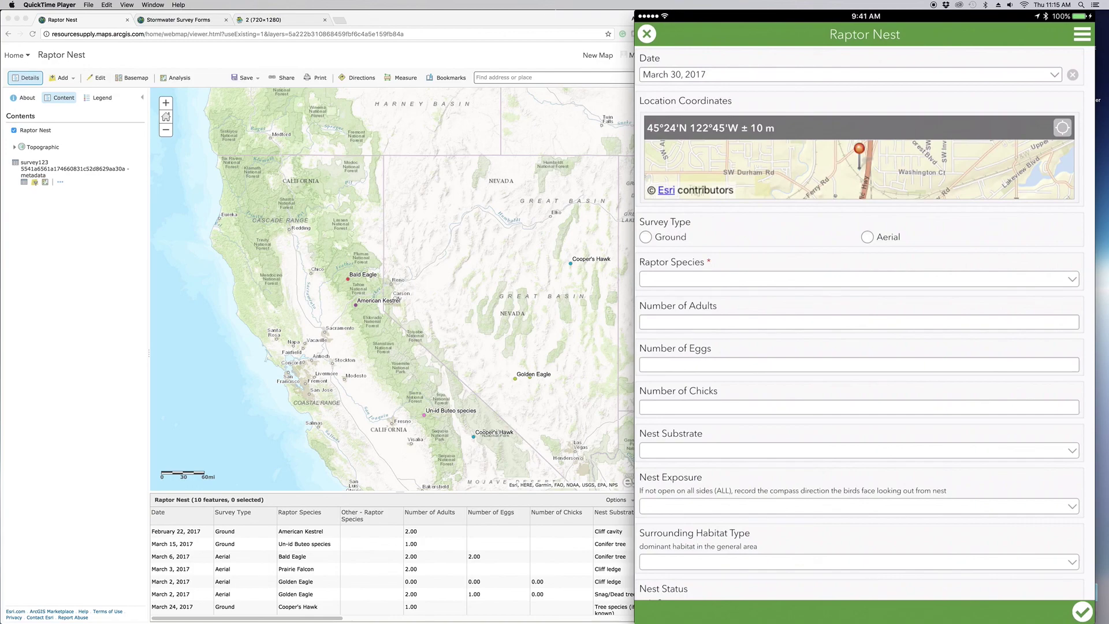
left_click(645, 236)
left_click(858, 279)
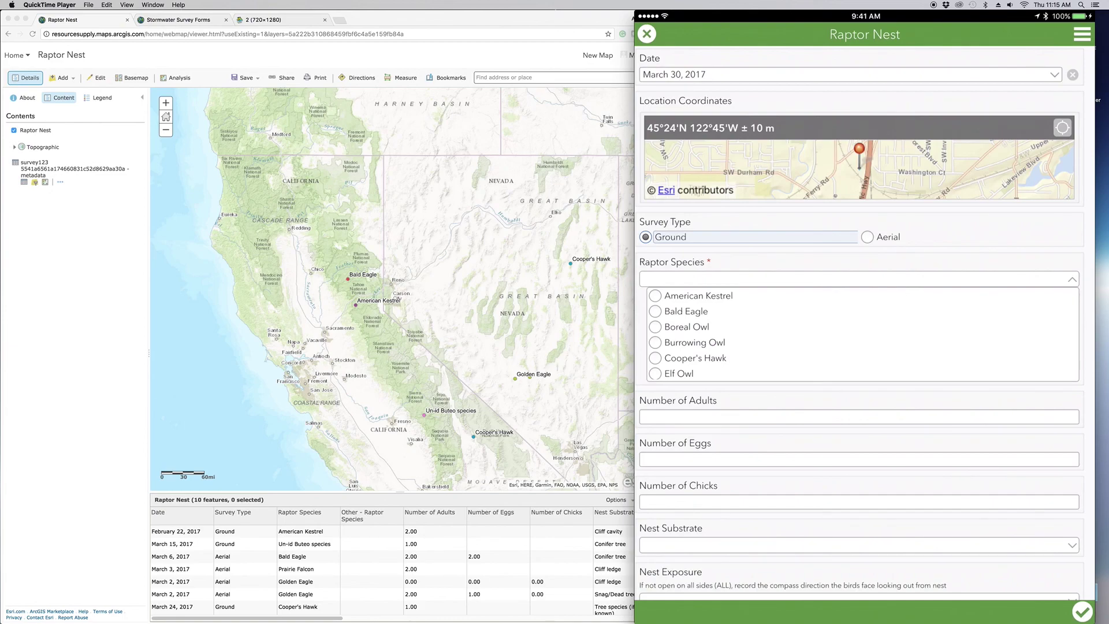
left_click(698, 295)
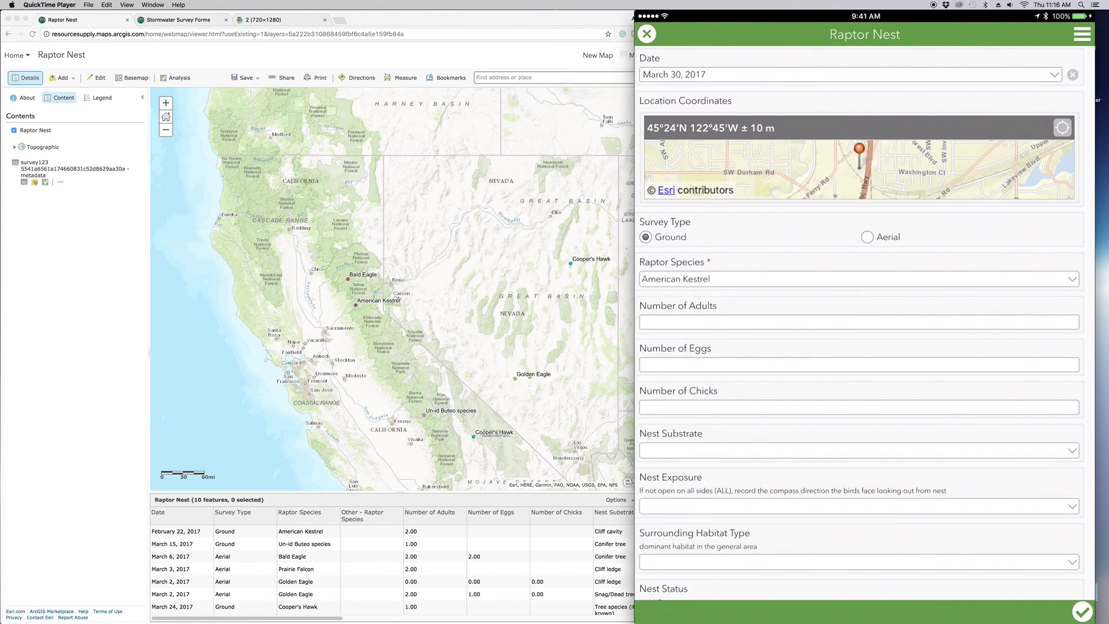
left_click(859, 322)
type("2")
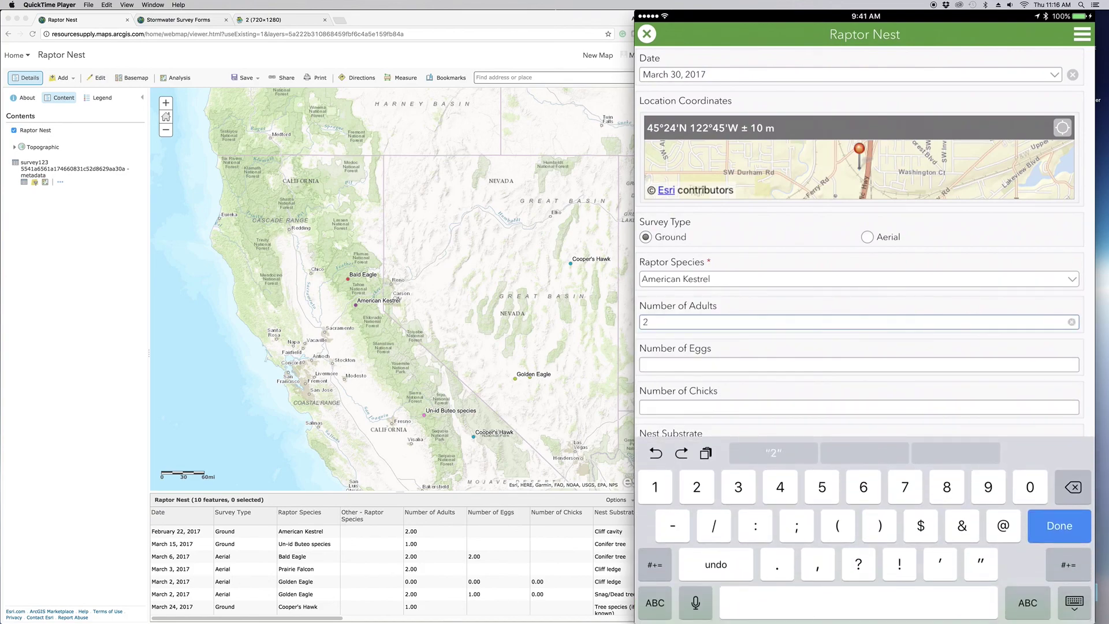
Set the survey's nest substrate to Cliff cavity and its nest exposure to Southwest
scroll(859, 241, "down", 3)
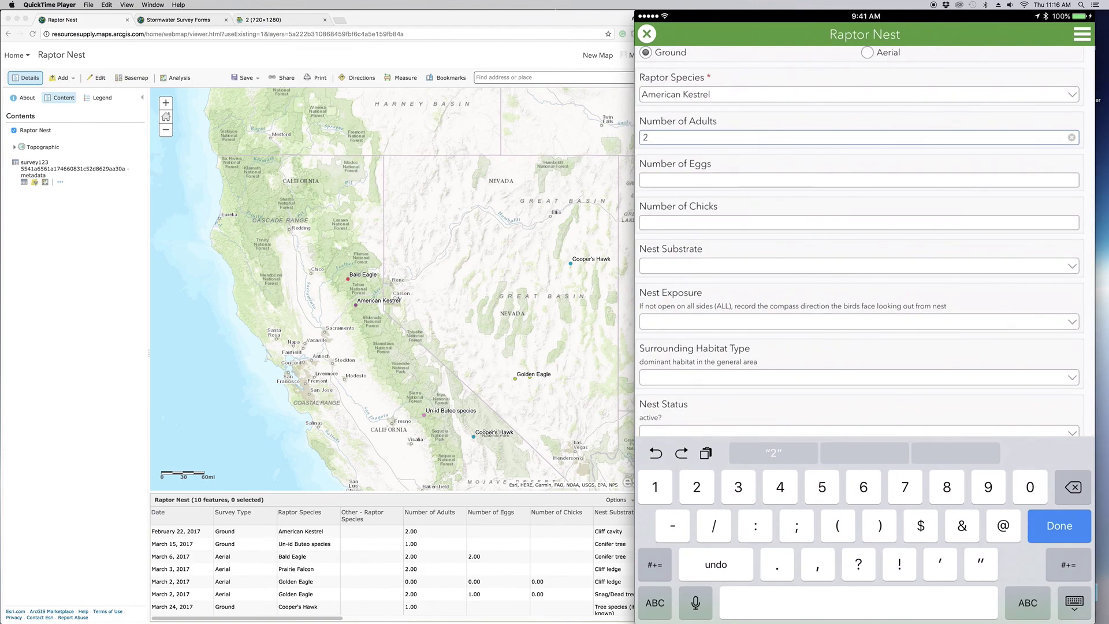
left_click(859, 266)
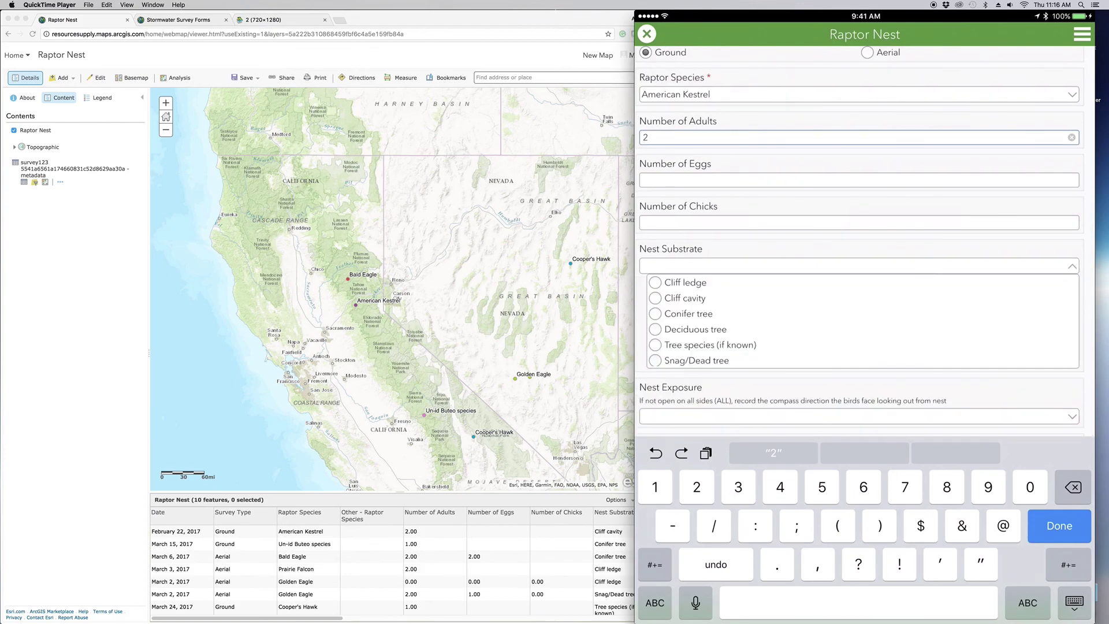
scroll(861, 320, "down", 1)
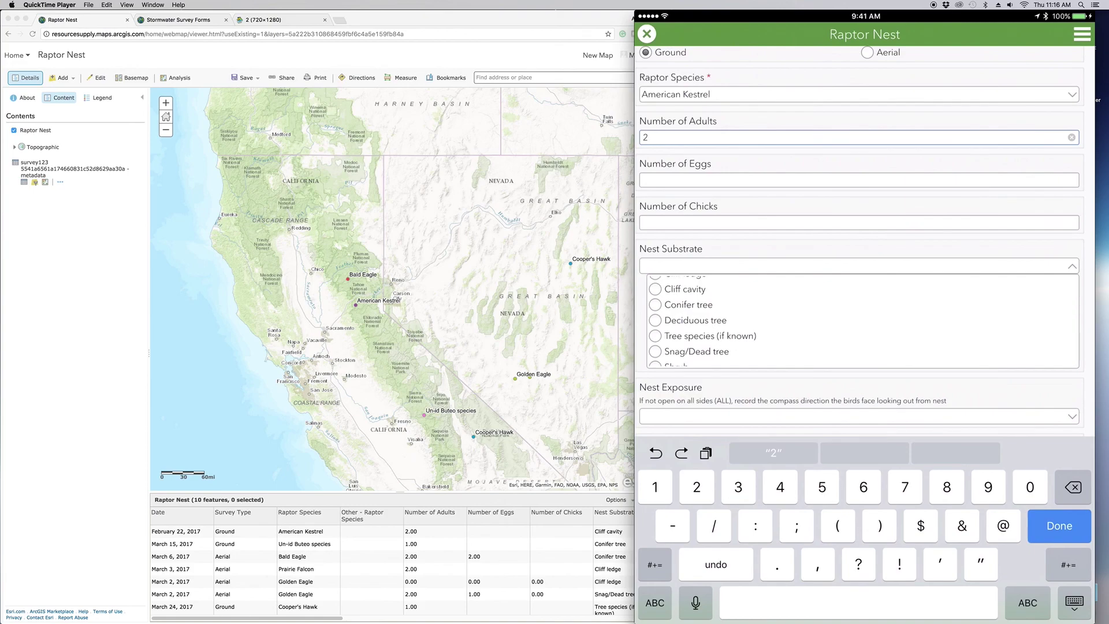
left_click(685, 280)
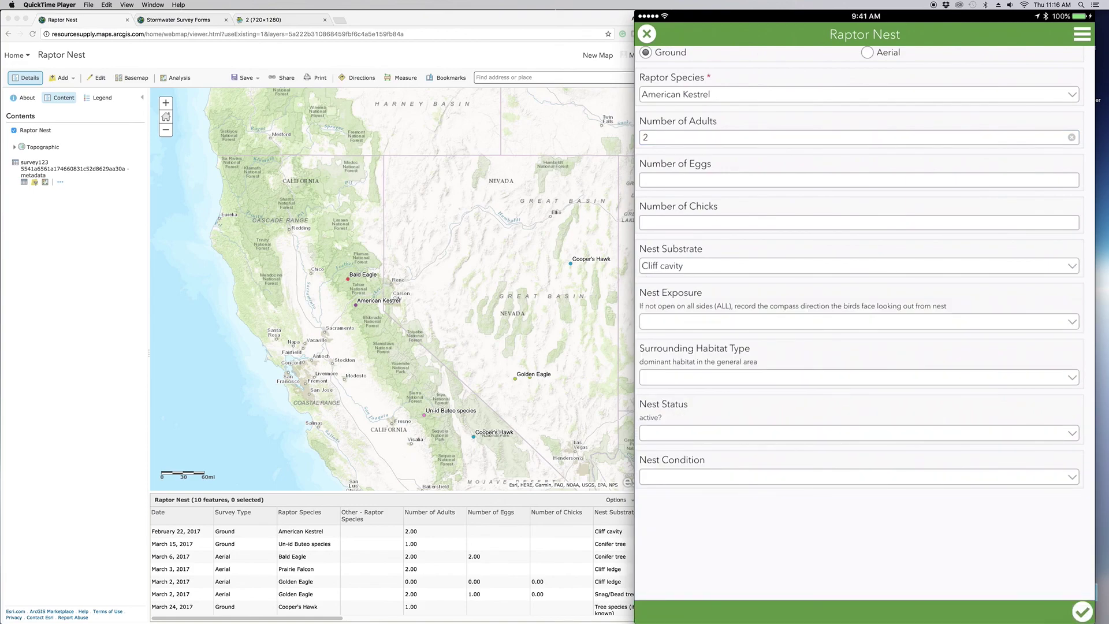
left_click(855, 322)
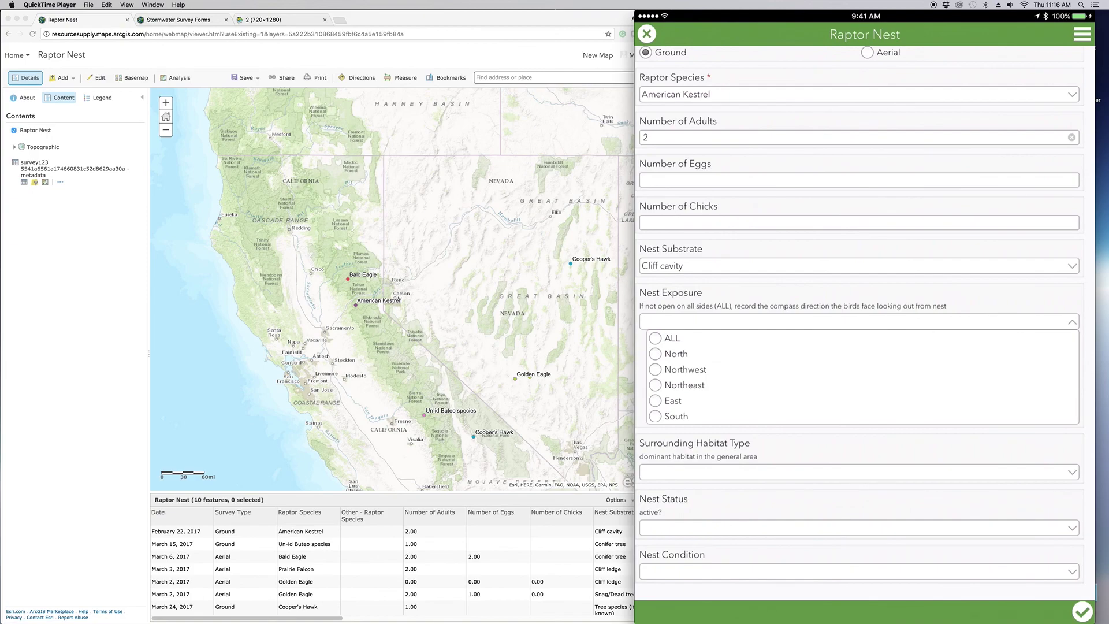
scroll(862, 377, "down", 3)
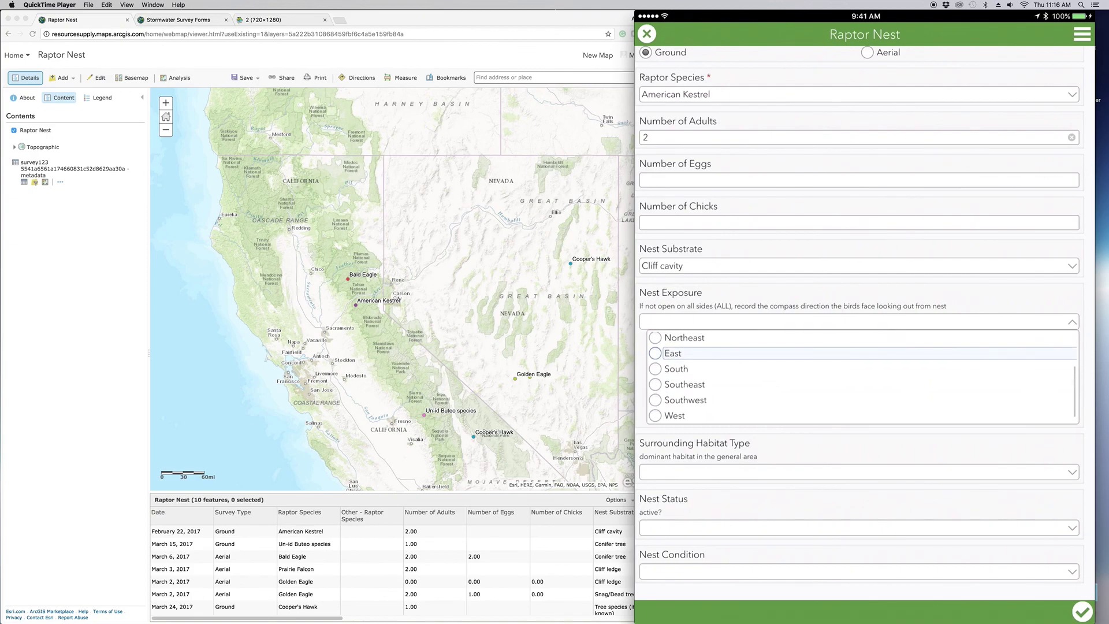
left_click(684, 400)
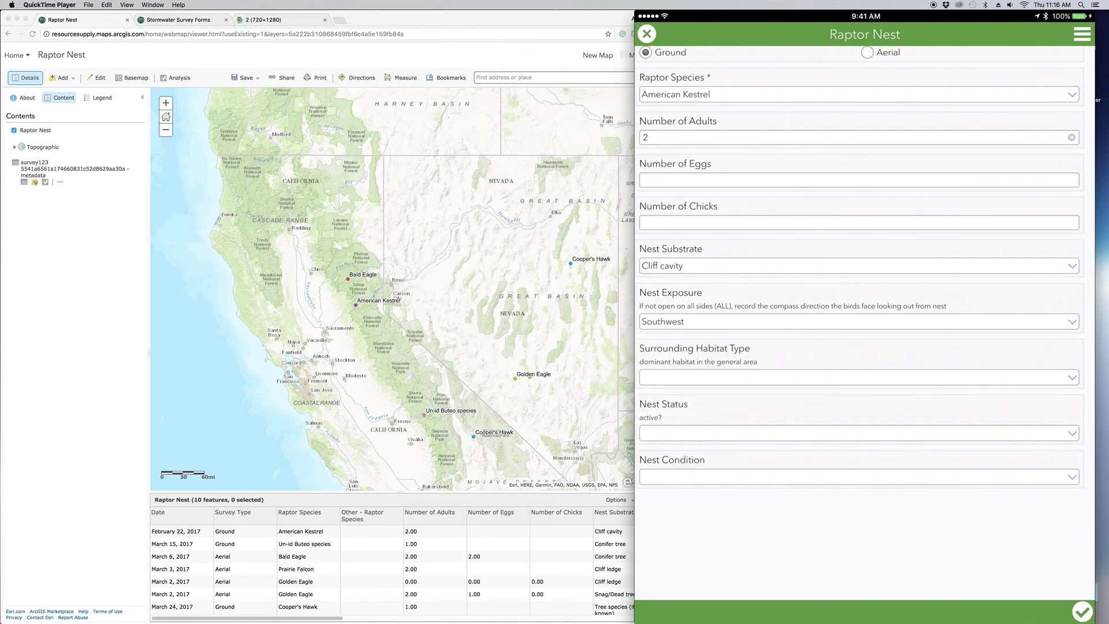
Set the surrounding habitat type to Other and describe it as "Urban"
left_click(855, 377)
scroll(862, 433, "down", 5)
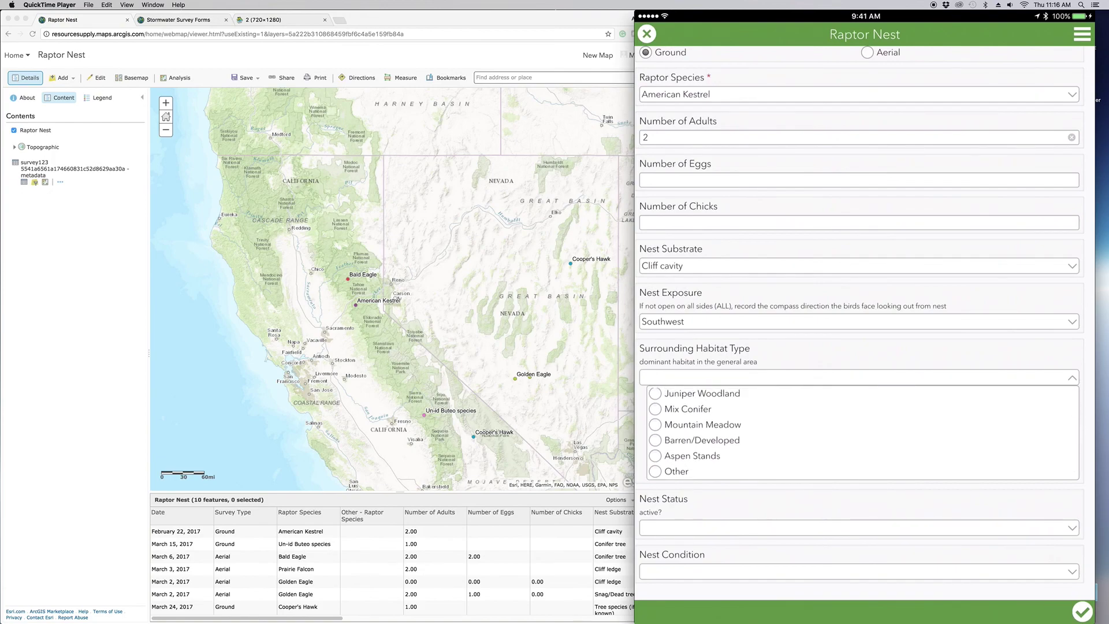
left_click(670, 469)
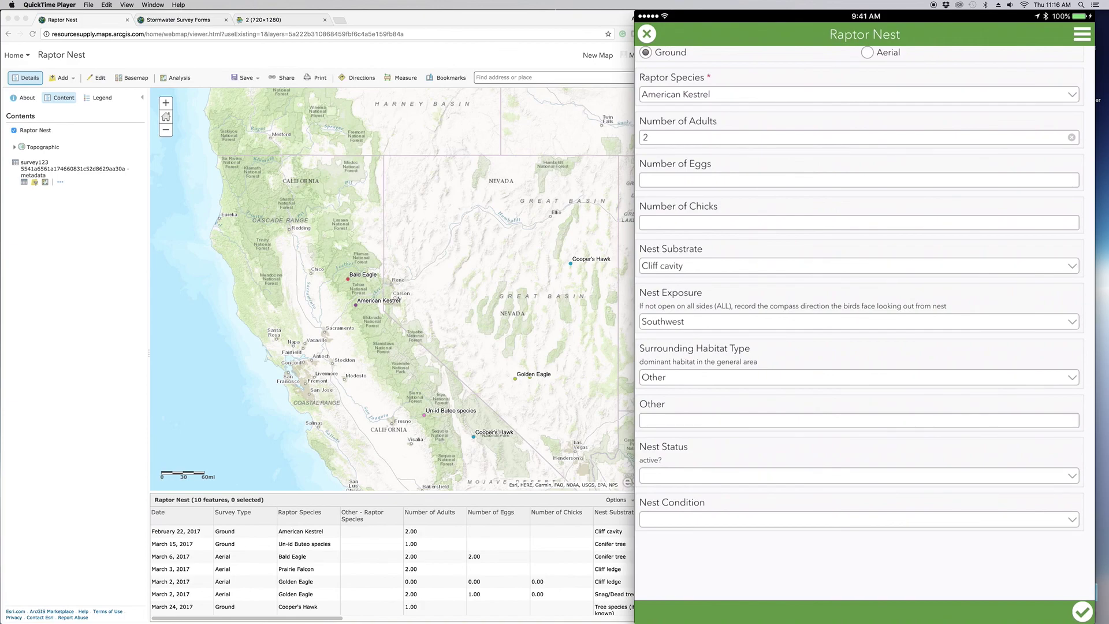
left_click(859, 421)
type("U")
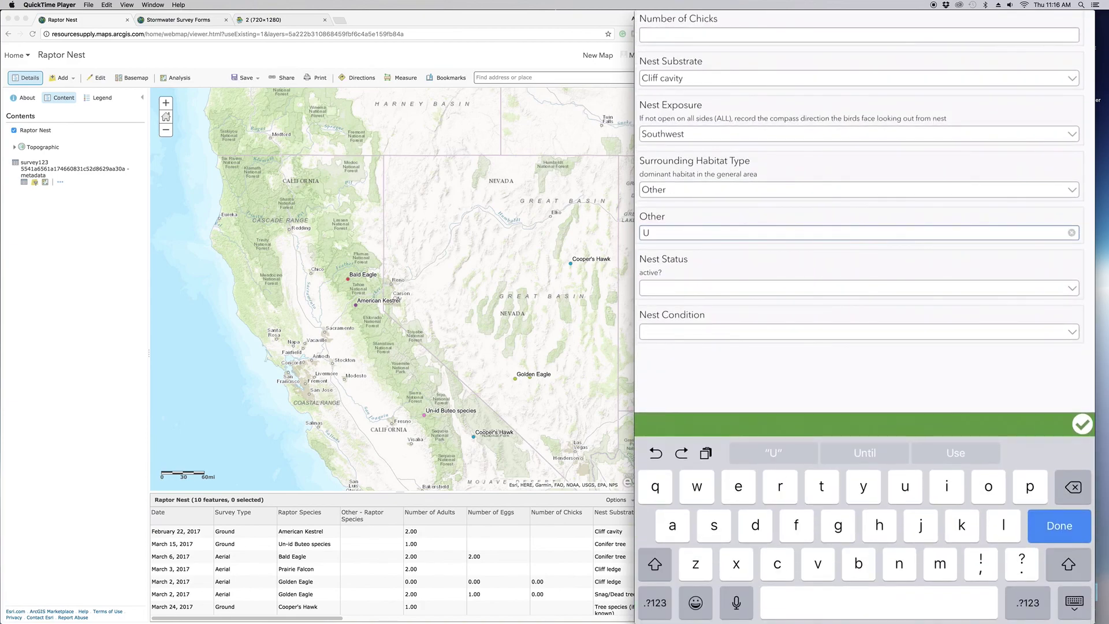
type("rban")
Switch to Chrome and bring the Durham and Tualatin area around the Red-tailed Hawk point into view on the Raptor Nest web map
left_click(342, 289)
left_click_drag(355, 175, 346, 364)
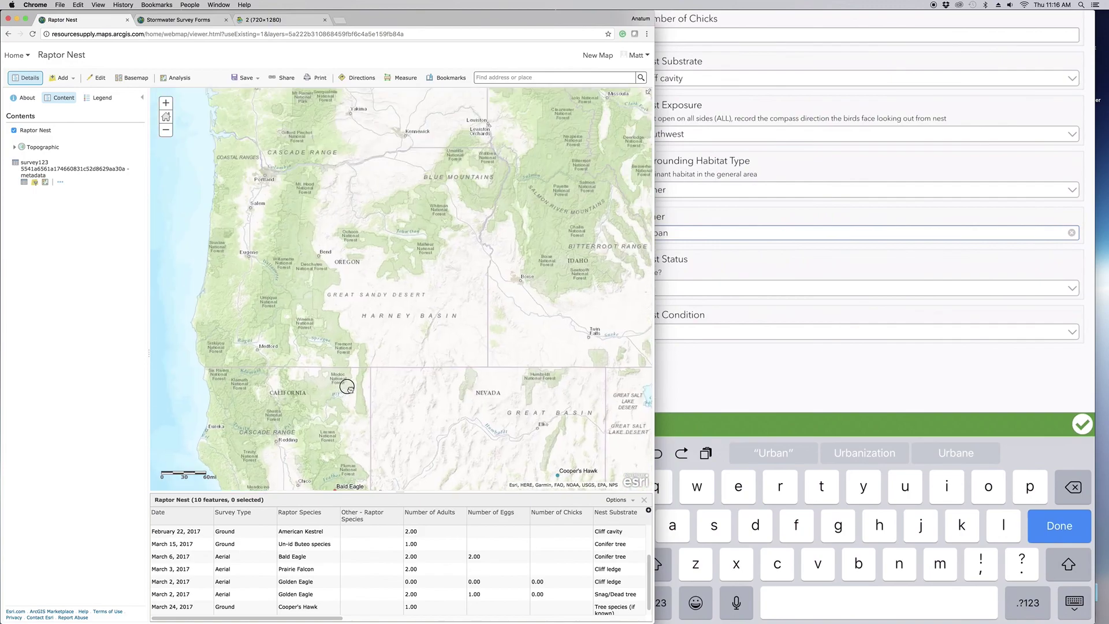
left_click(165, 103)
left_click(165, 103)
left_click_drag(260, 173, 404, 307)
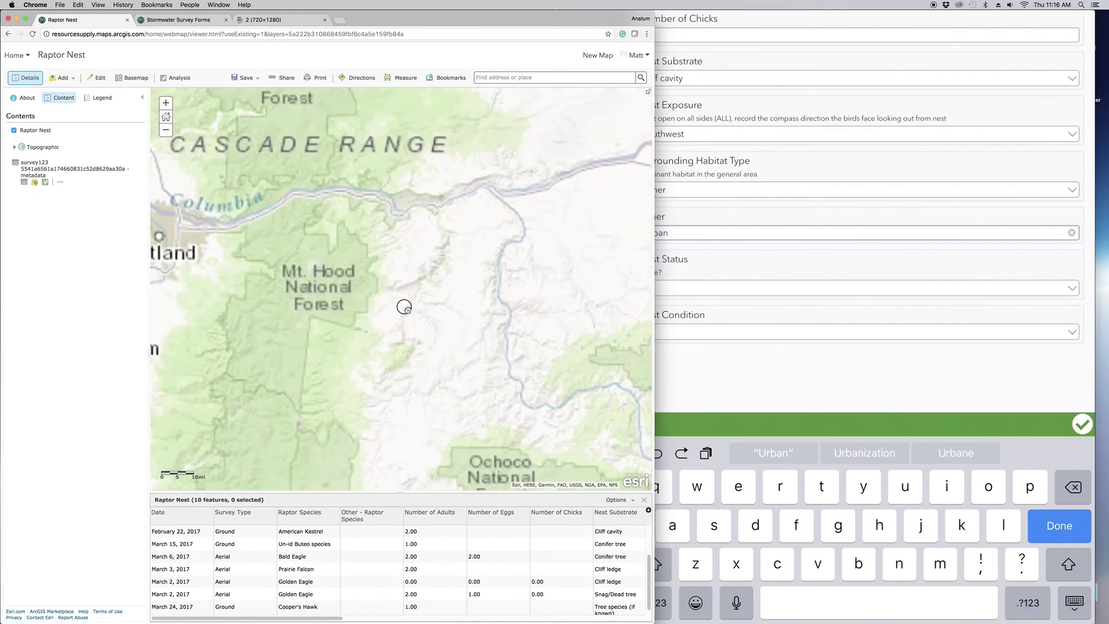
scroll(404, 306, "down", 2)
left_click(165, 103)
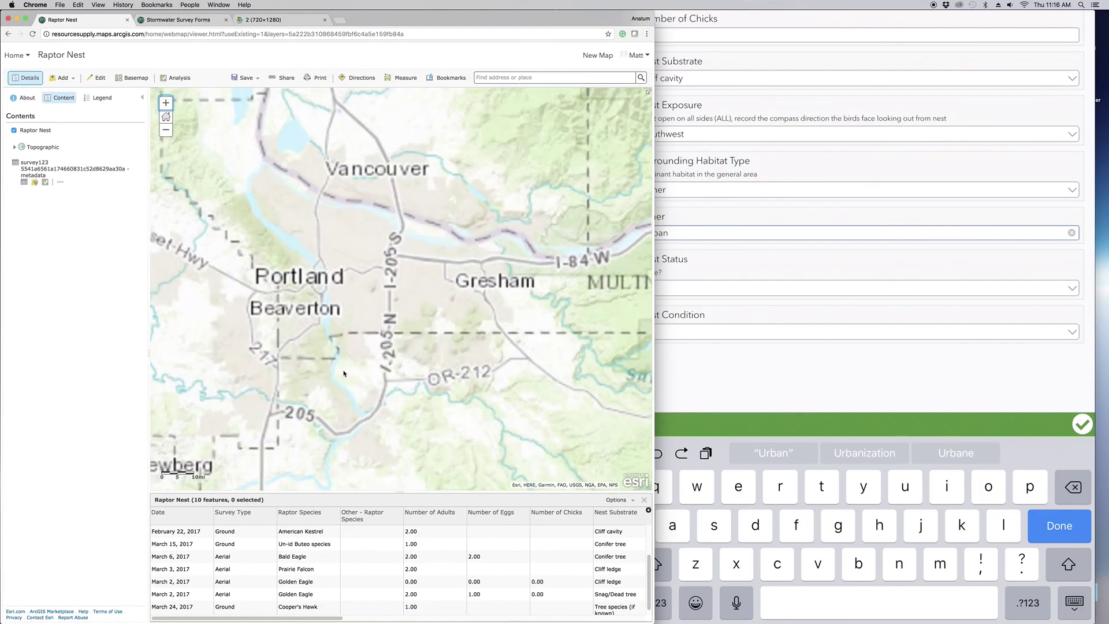
scroll(344, 373, "up", 3)
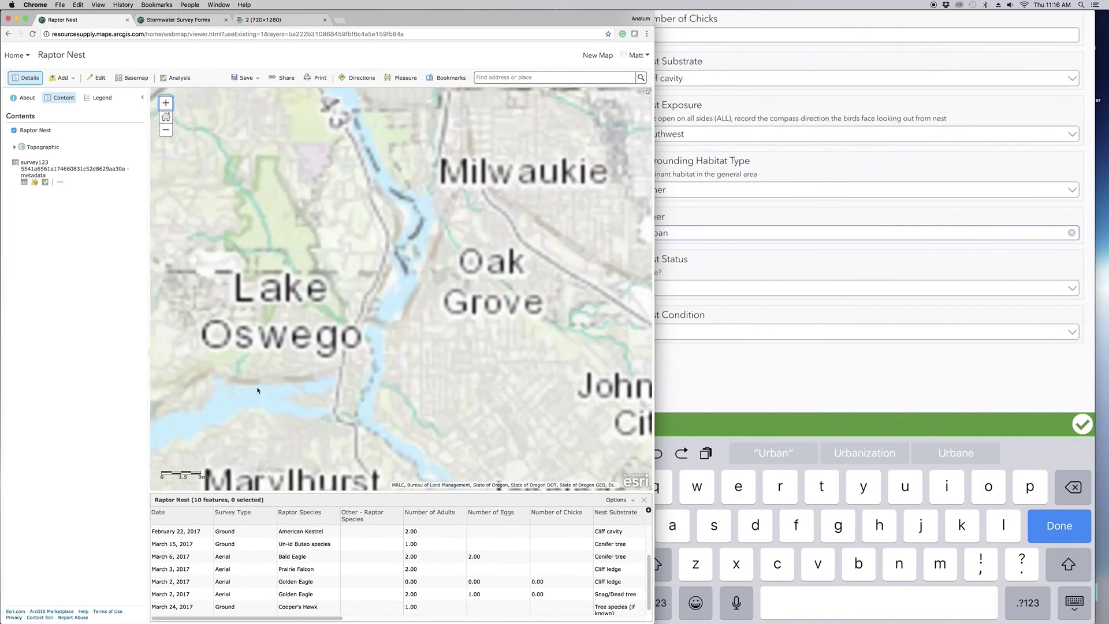
left_click_drag(257, 390, 455, 268)
left_click_drag(264, 327, 613, 211)
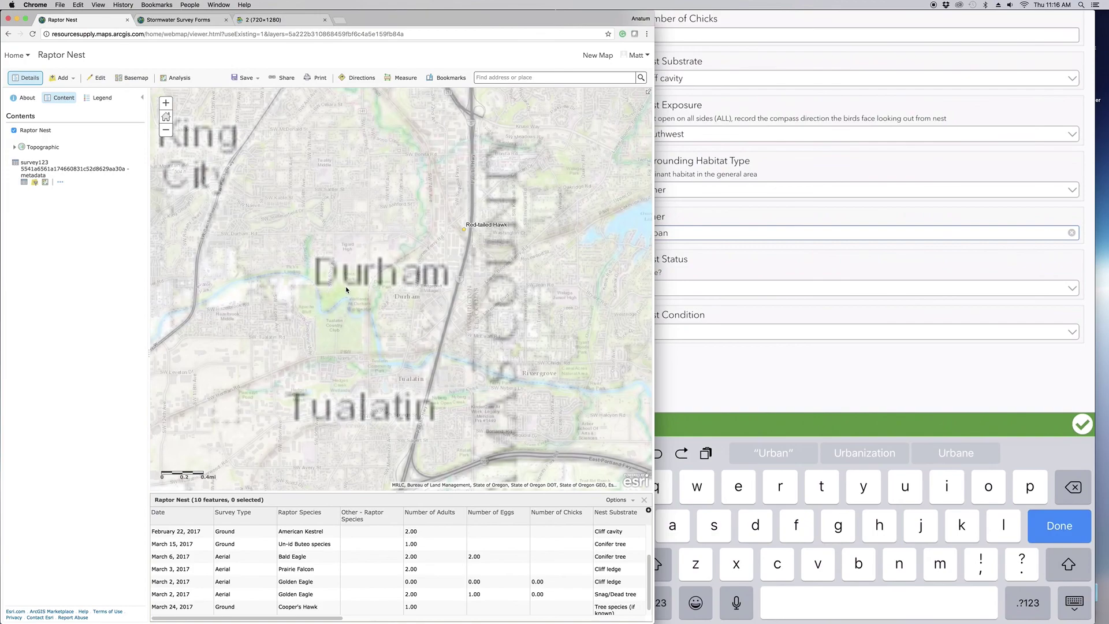
left_click_drag(431, 279, 340, 275)
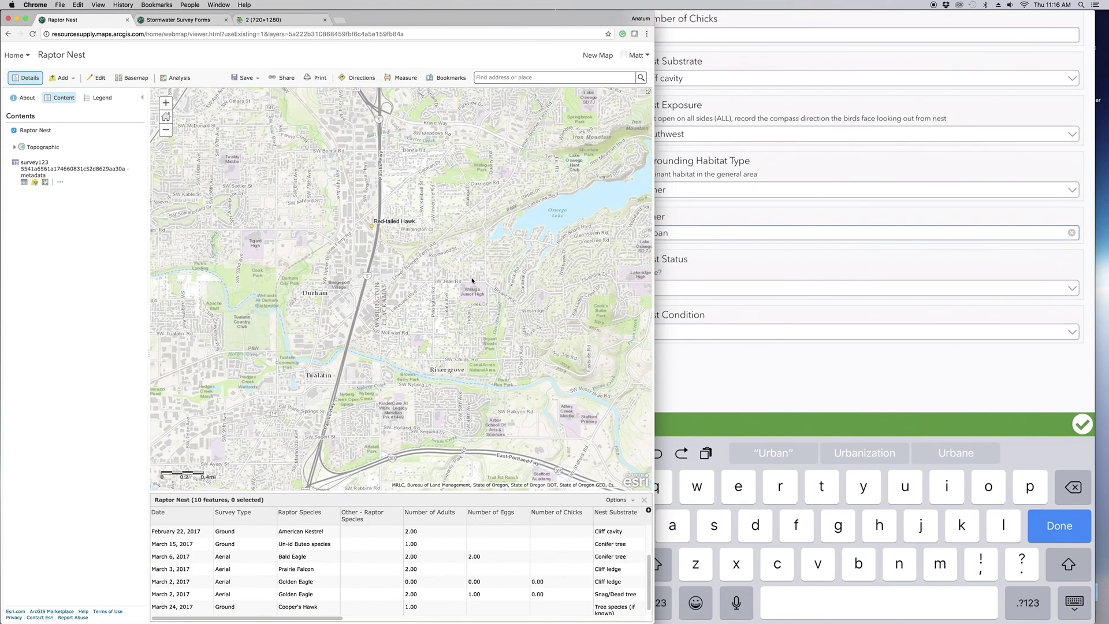
Return to the mirrored iPad, send the completed Raptor Nest survey immediately, and switch back to the web map in Chrome
left_click(802, 371)
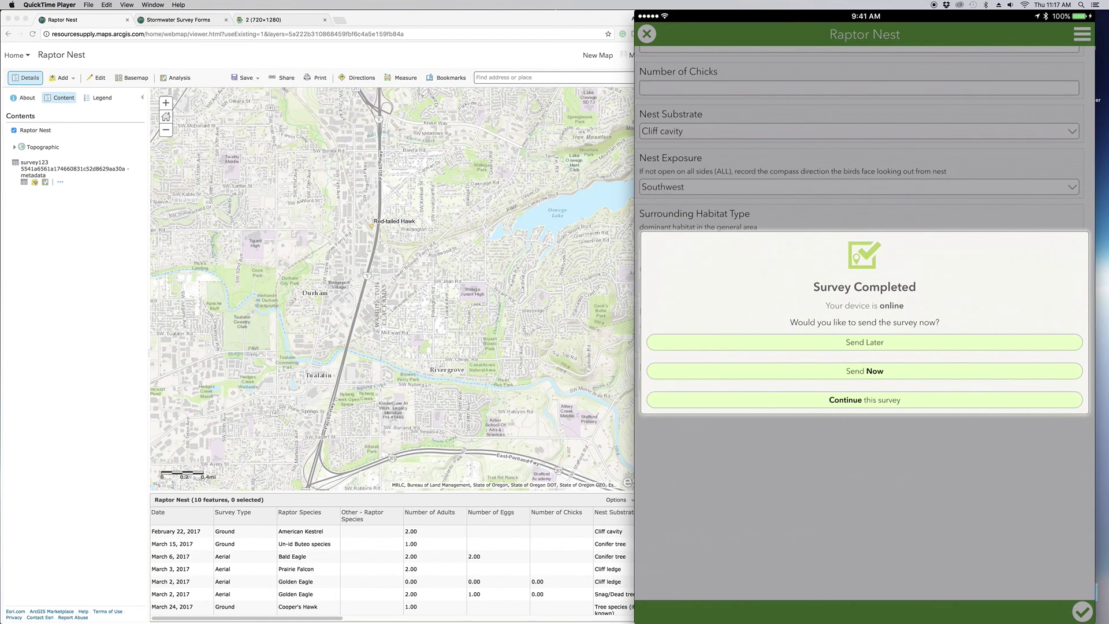
left_click(864, 371)
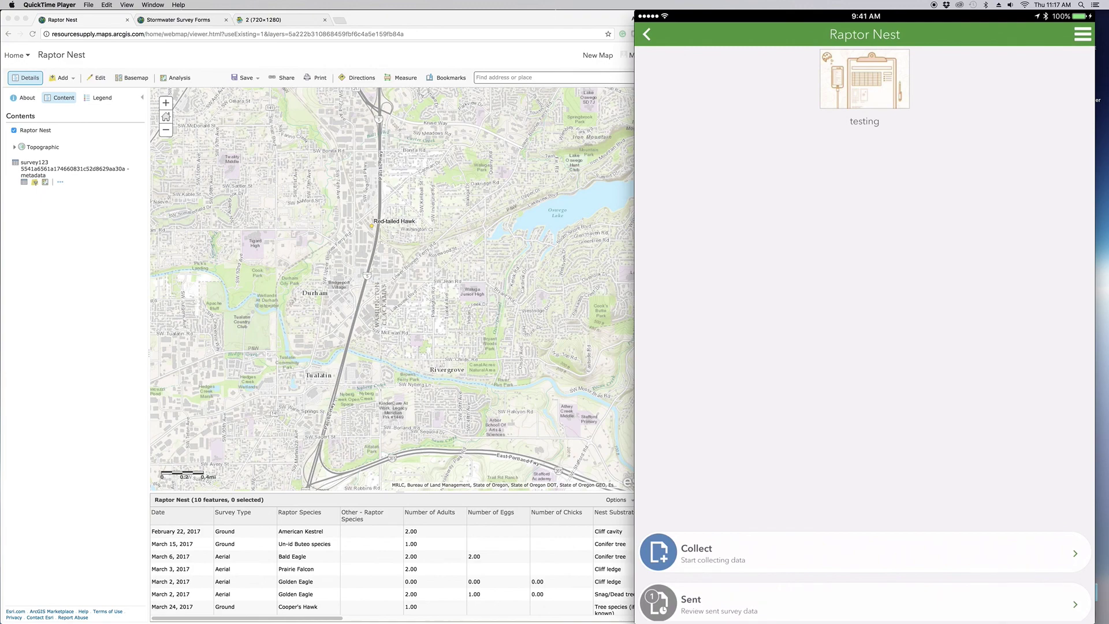
left_click(430, 22)
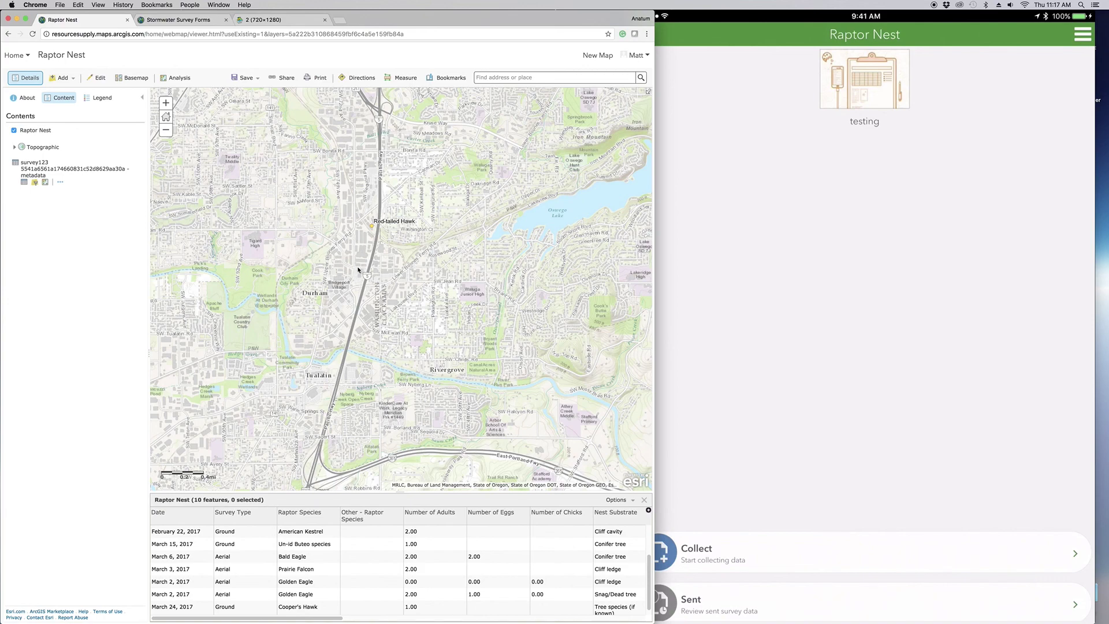
Reload the Raptor Nest web map and bring the Portland area around the American Kestrel point into view
left_click_drag(347, 215, 350, 299)
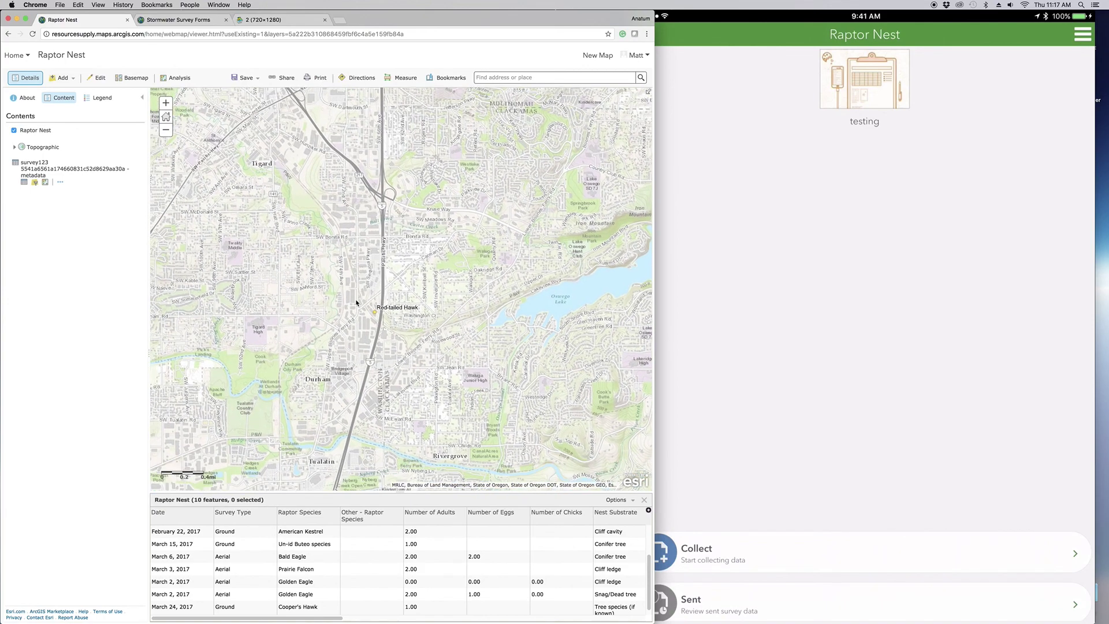
left_click(33, 35)
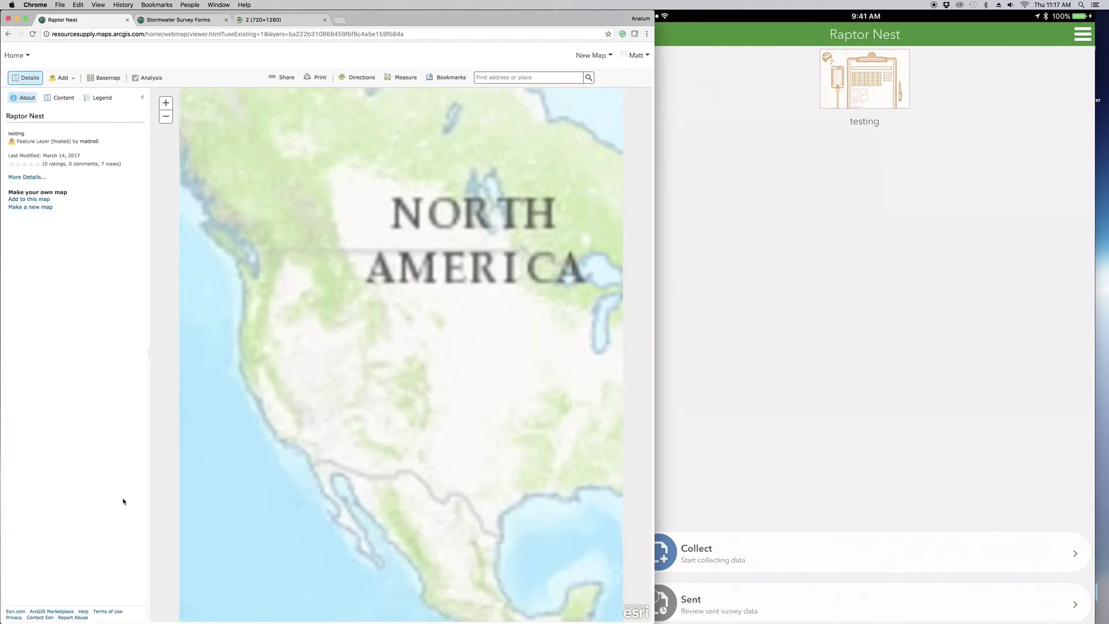
left_click_drag(275, 268, 320, 437)
left_click(167, 103)
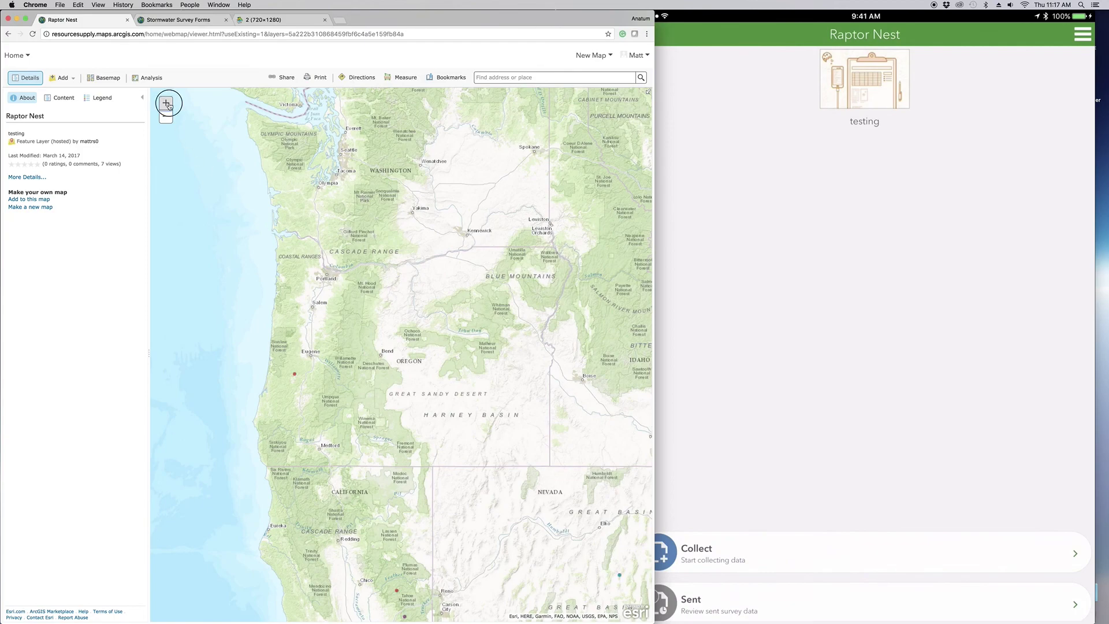
left_click(166, 103)
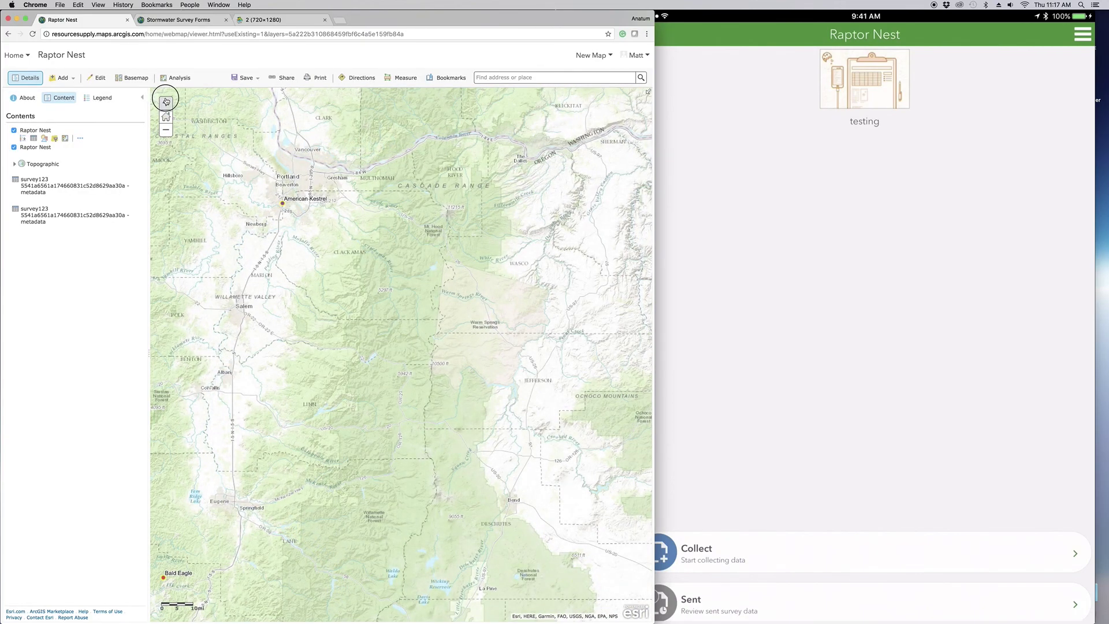
left_click_drag(263, 168, 463, 442)
scroll(326, 327, "down", 5)
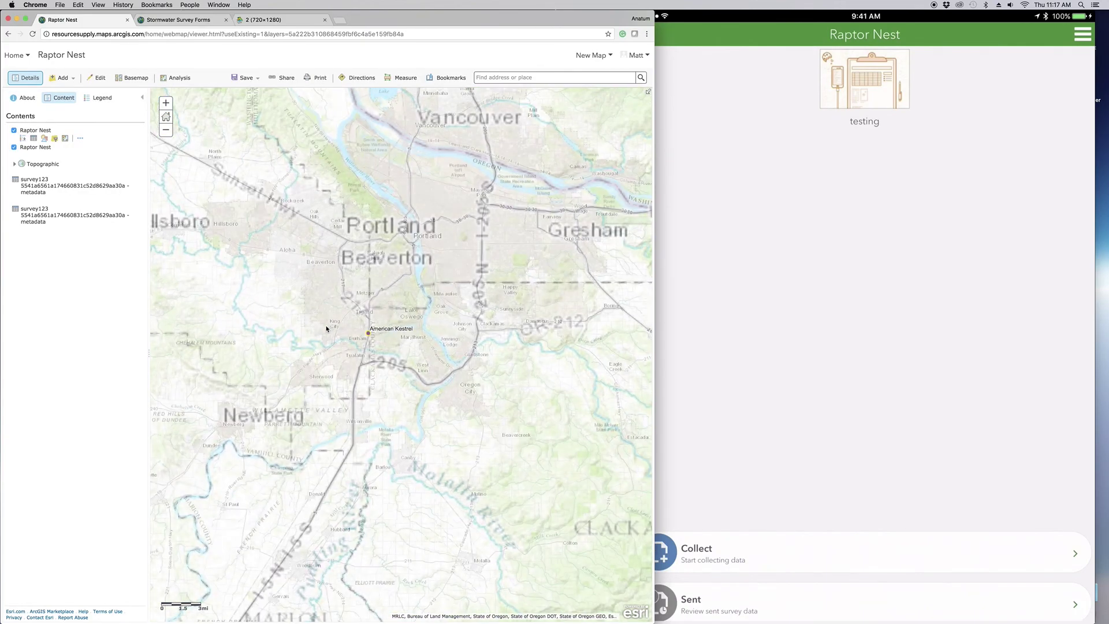
Examine the area between Tigard and Durham at street level to locate the American Kestrel and Red-tailed Hawk points
left_click(164, 104)
left_click(164, 105)
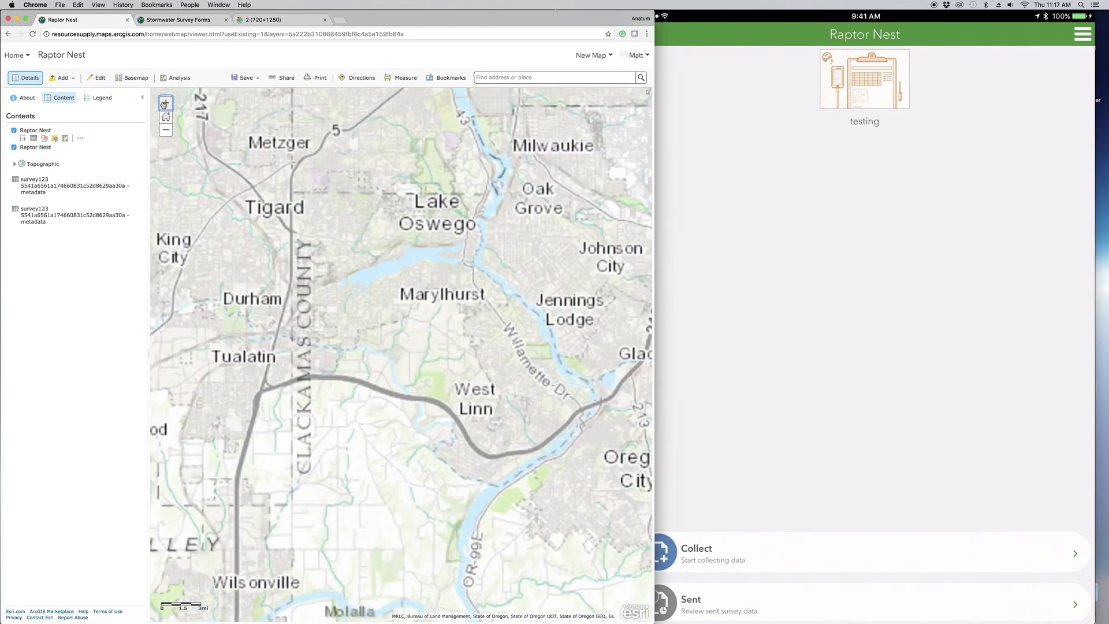
left_click(164, 105)
left_click_drag(249, 226, 469, 350)
left_click(166, 103)
left_click(166, 102)
left_click(166, 103)
left_click(251, 174)
left_click_drag(251, 172, 508, 398)
left_click_drag(274, 200, 373, 424)
left_click_drag(369, 359, 359, 415)
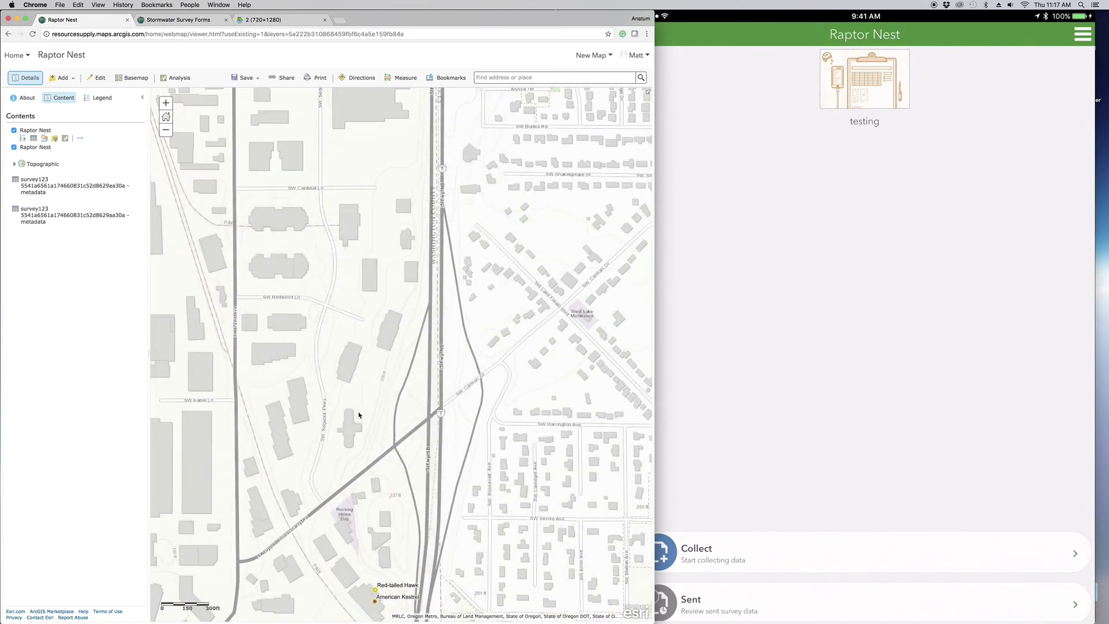
Open the record of the American Kestrel point northeast of Durham and read through its survey attributes
left_click_drag(344, 186, 384, 453)
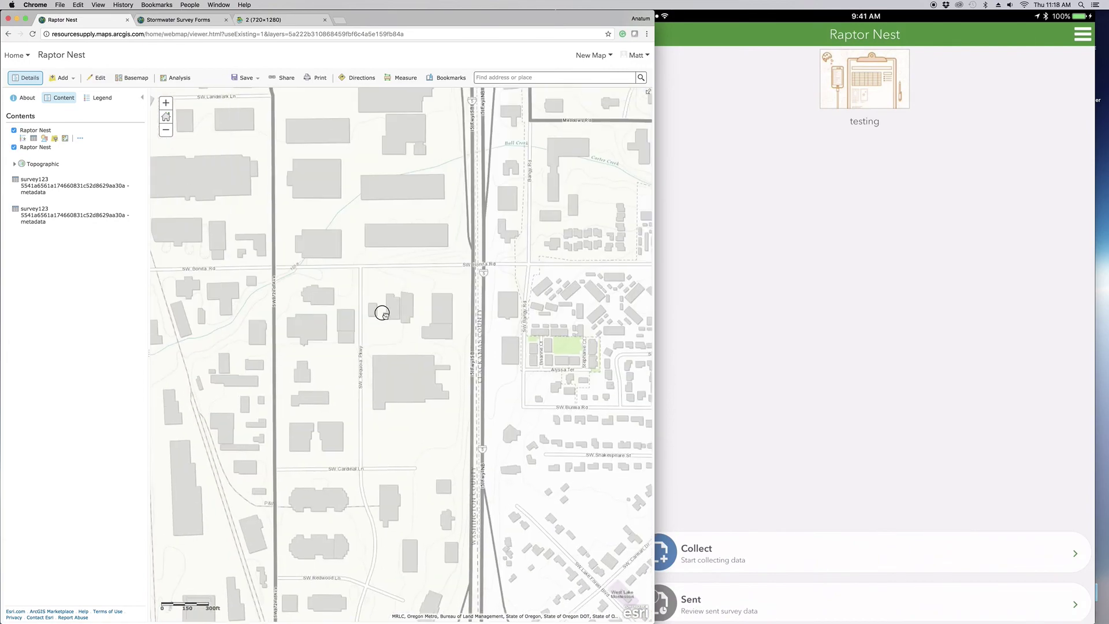
left_click_drag(381, 310, 350, 394)
left_click(166, 129)
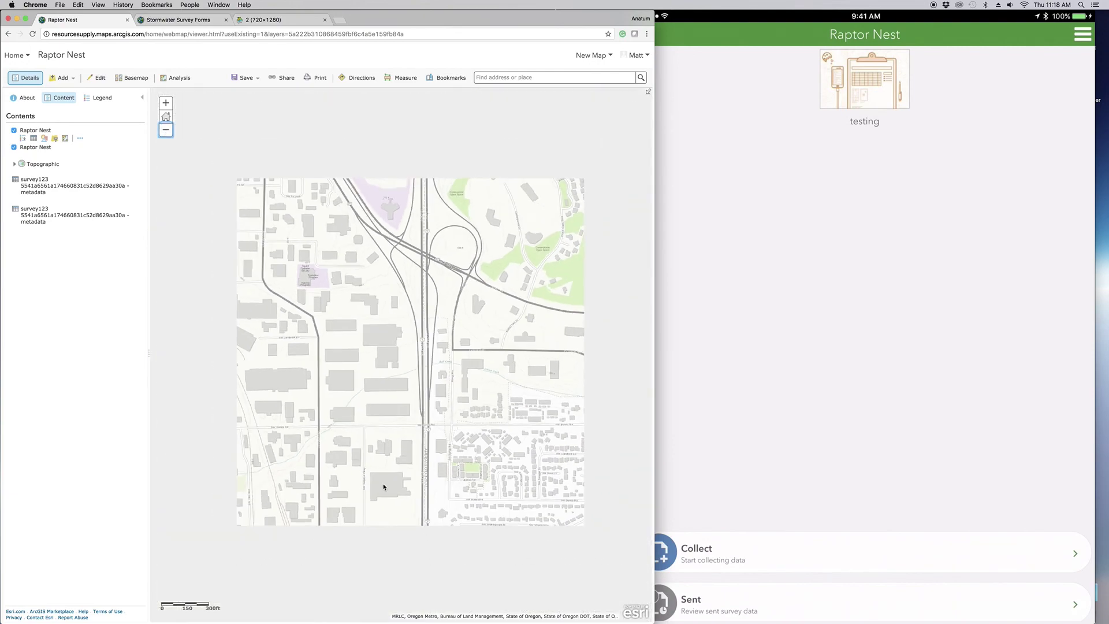
left_click_drag(427, 442, 377, 245)
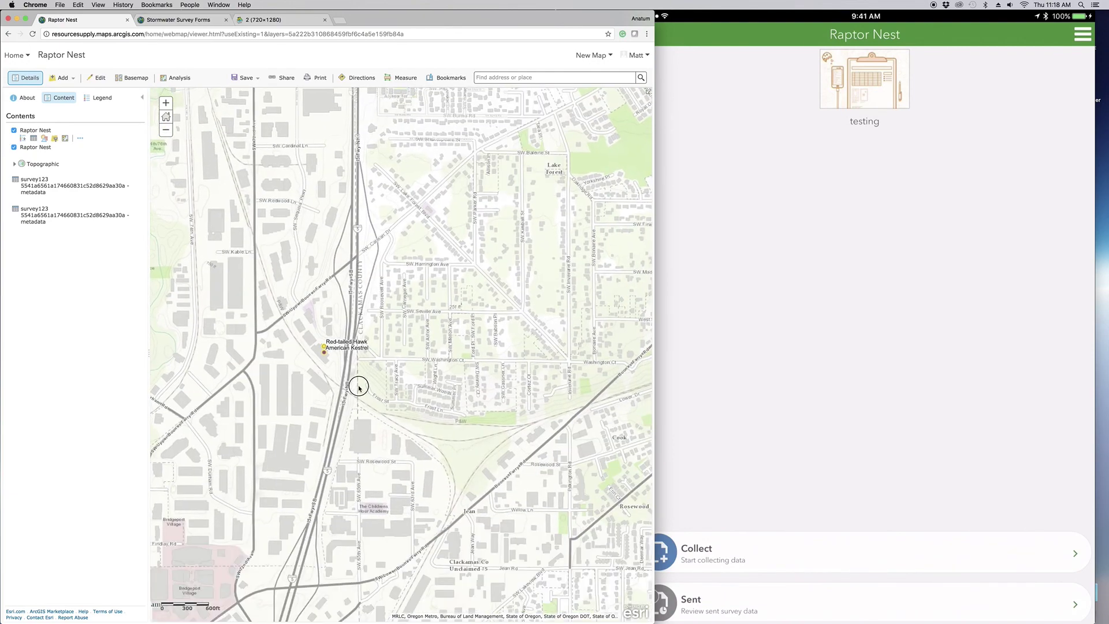
left_click_drag(355, 372, 401, 329)
left_click(393, 300)
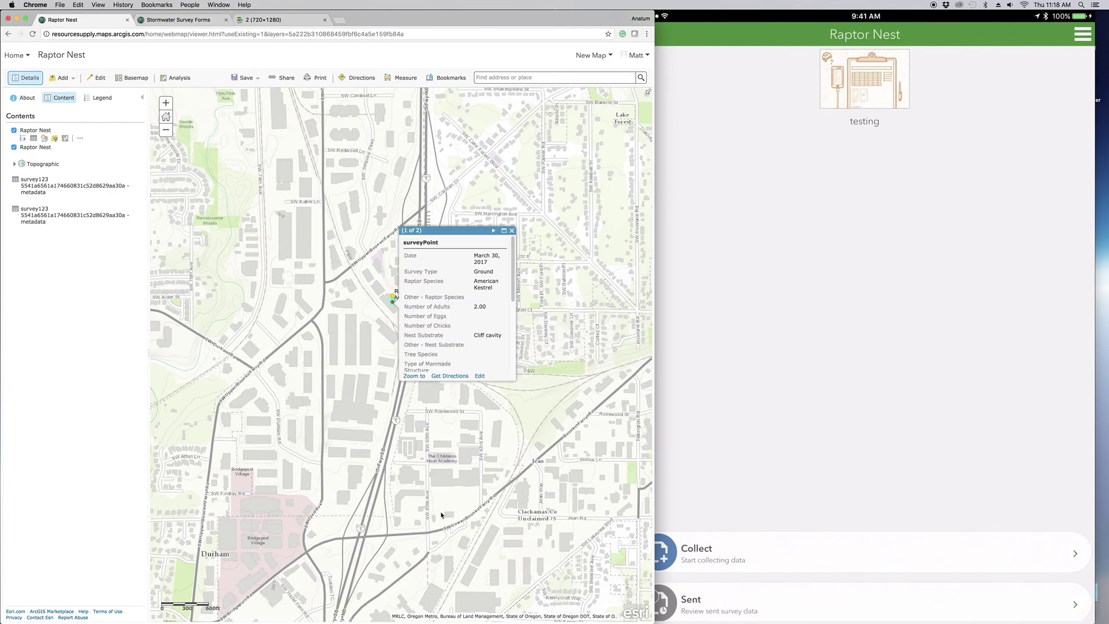
scroll(456, 298, "down", 5)
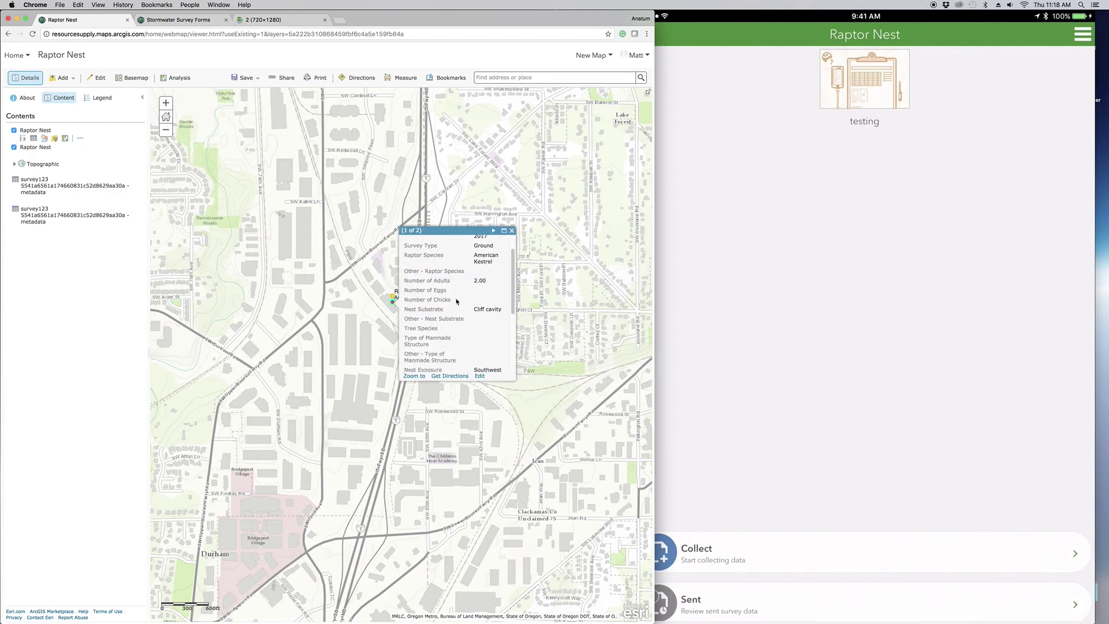